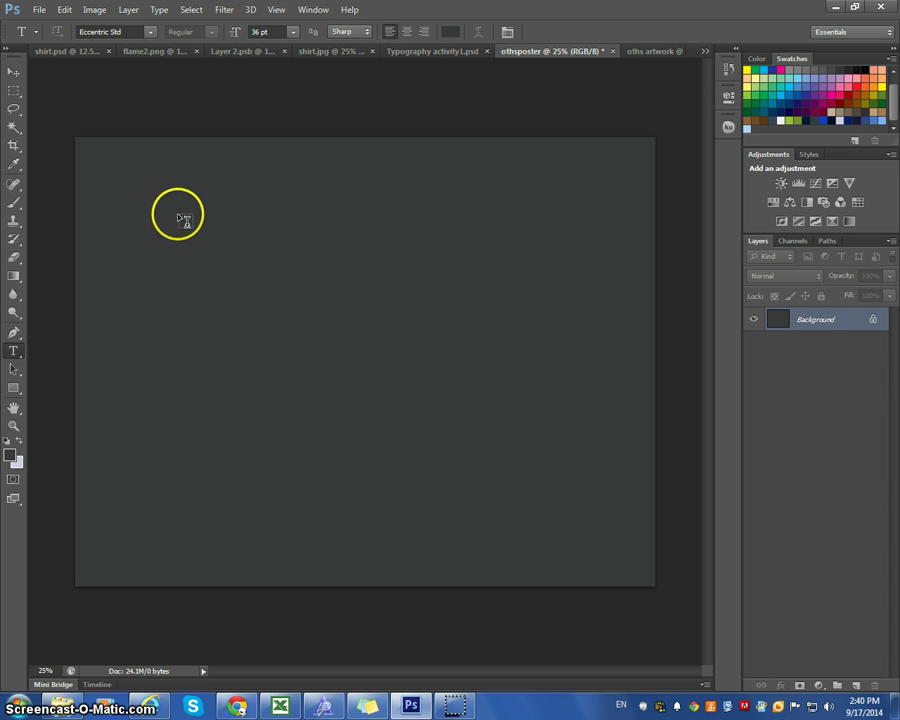
Open the Kuler panel and search the online themes for 'blue'
click(315, 14)
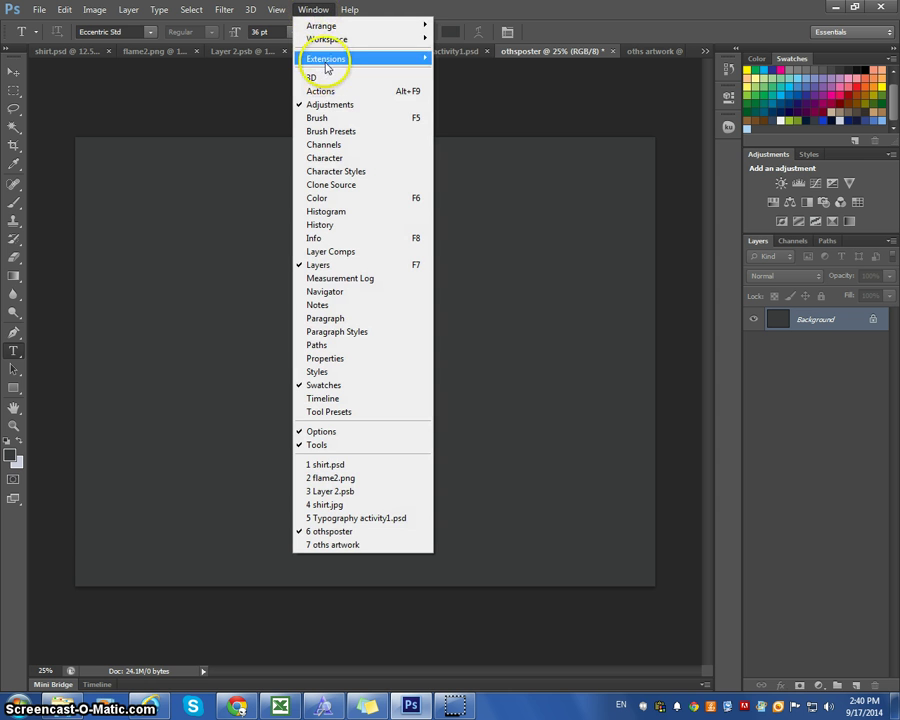
mouse_move(333, 56)
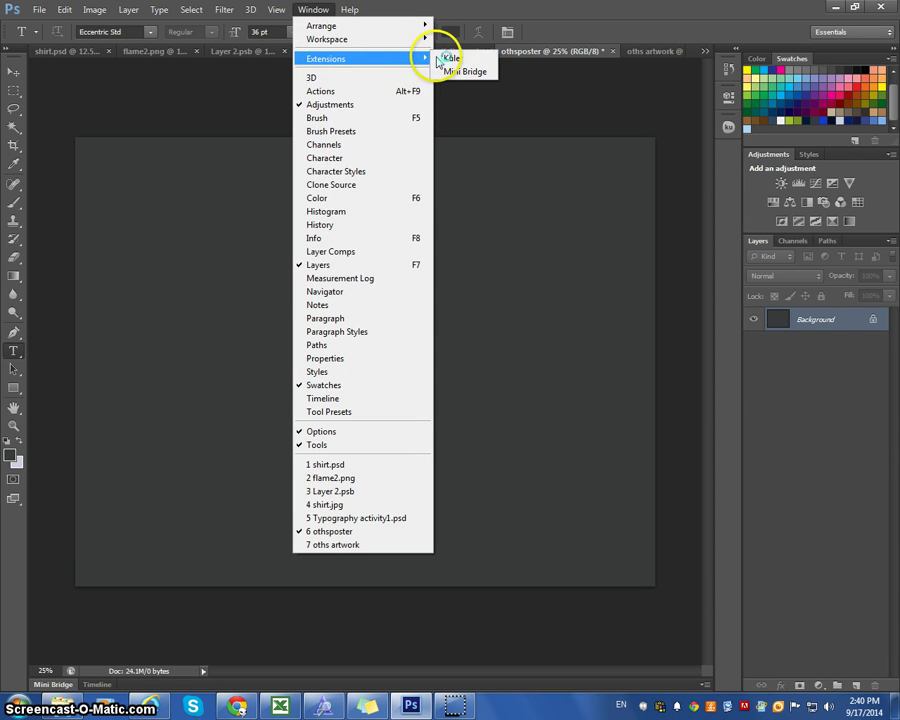
click(452, 58)
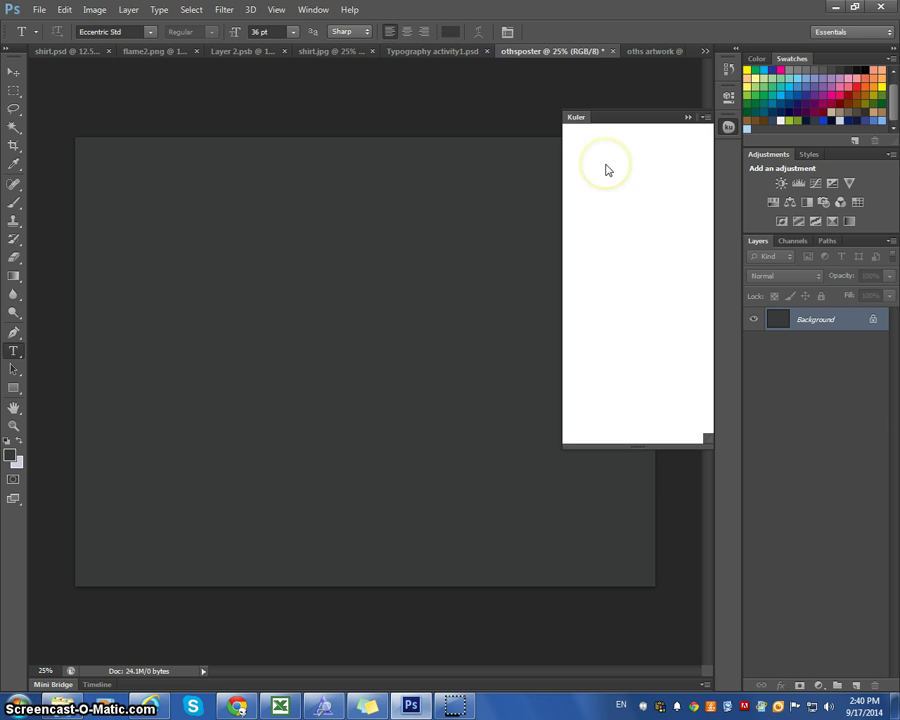
click(632, 134)
click(632, 155)
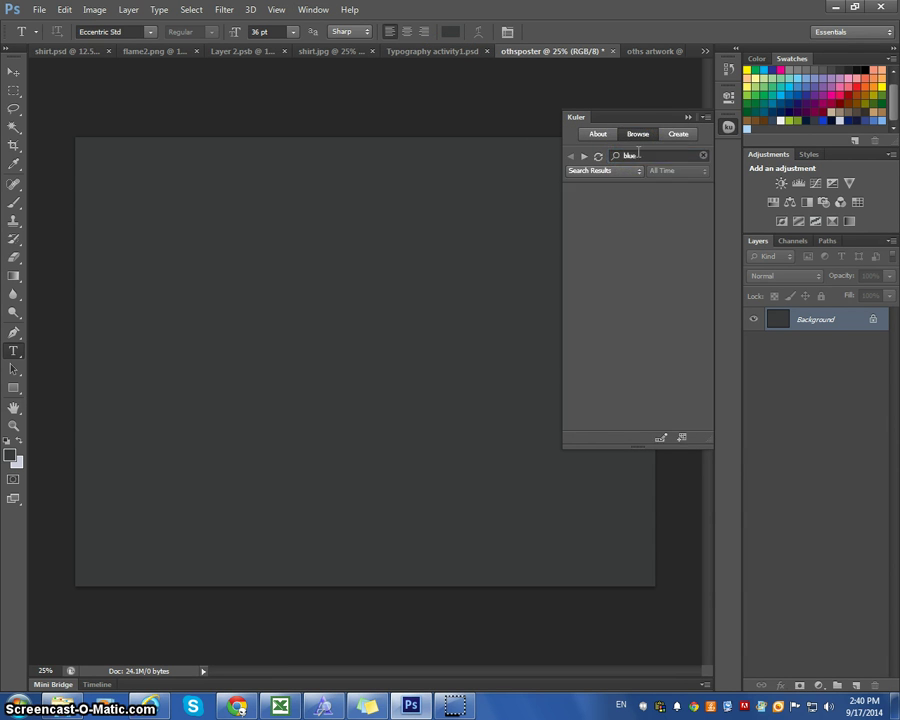
double_click(638, 186)
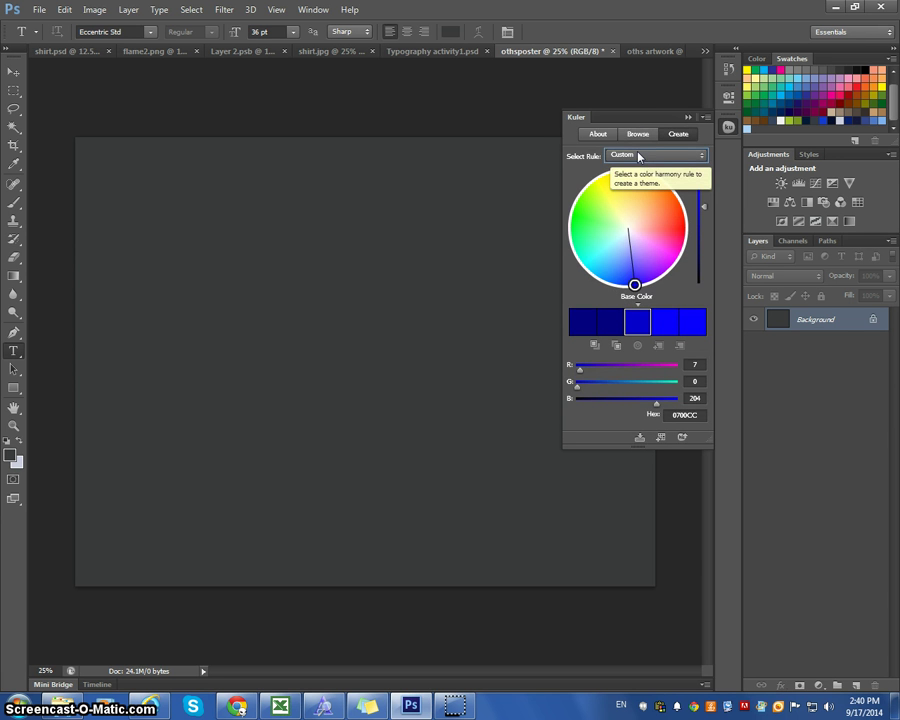
click(600, 135)
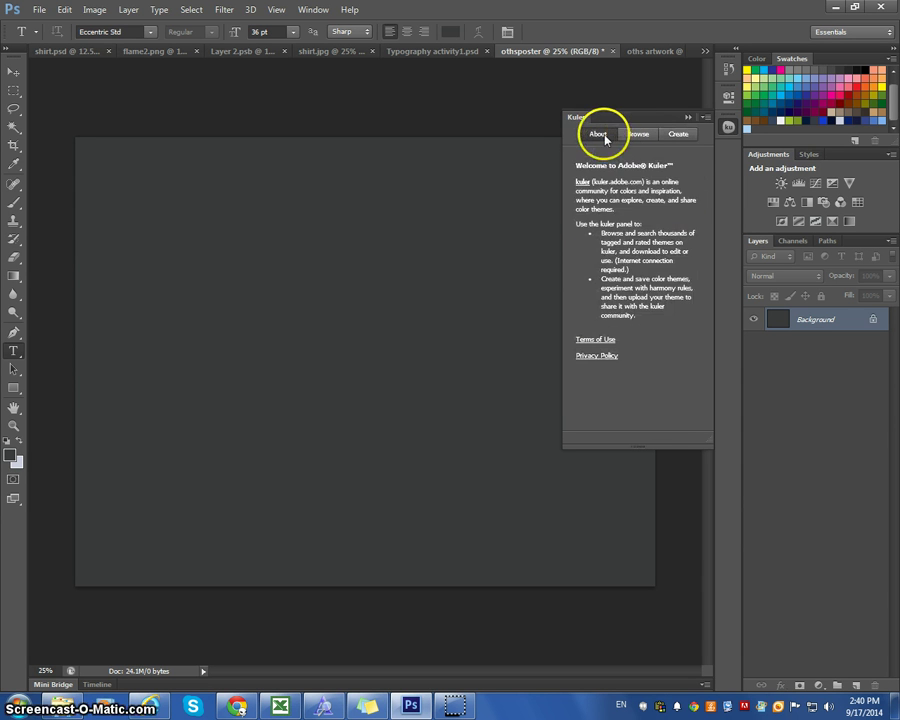
click(632, 135)
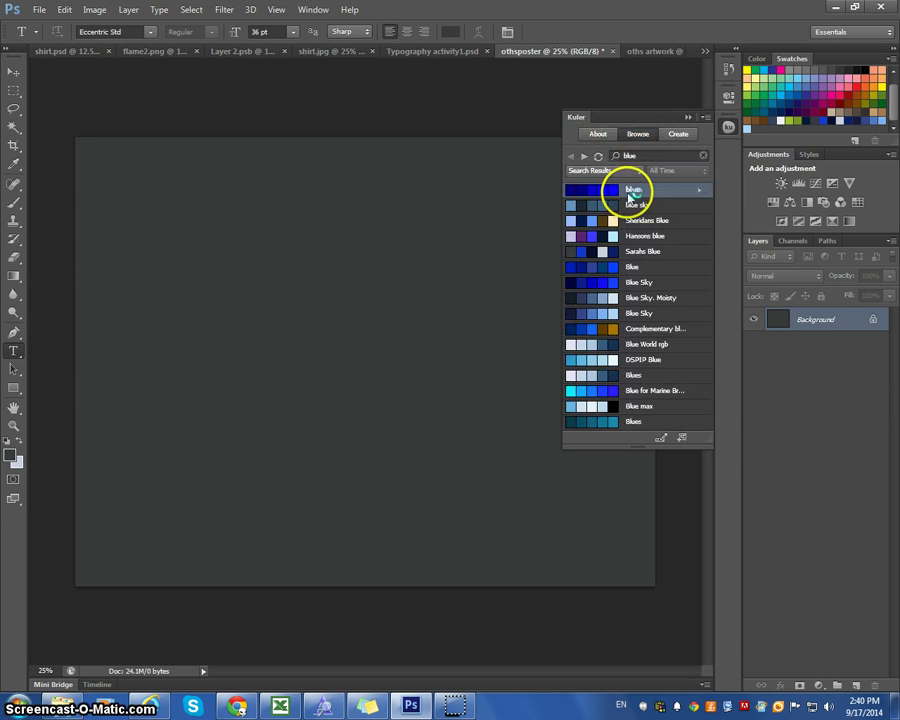
Add the blue theme's colours to the Swatches panel and collapse Kuler
click(699, 192)
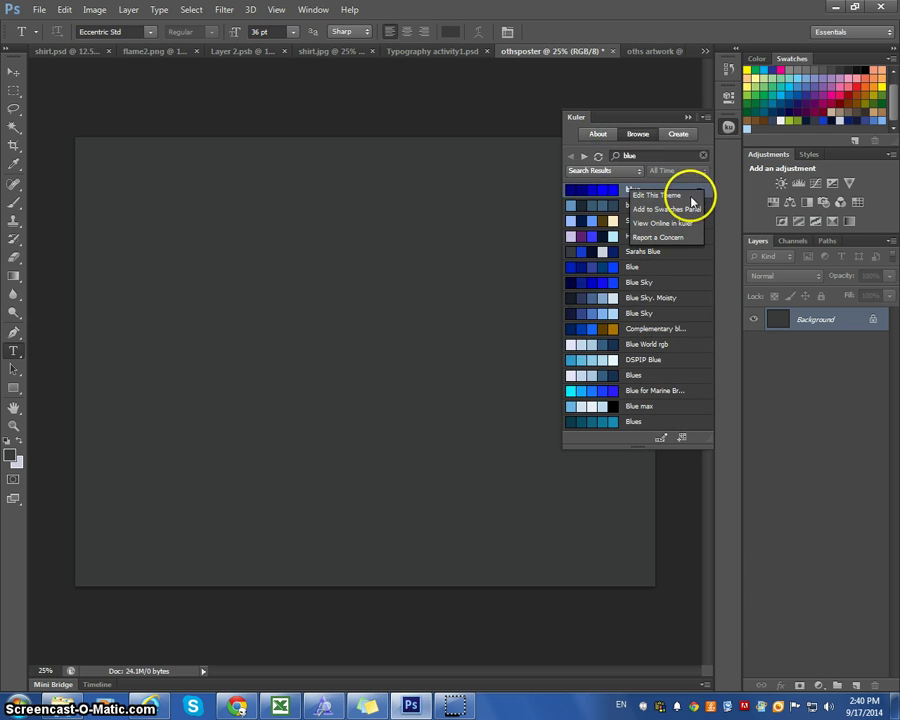
click(668, 209)
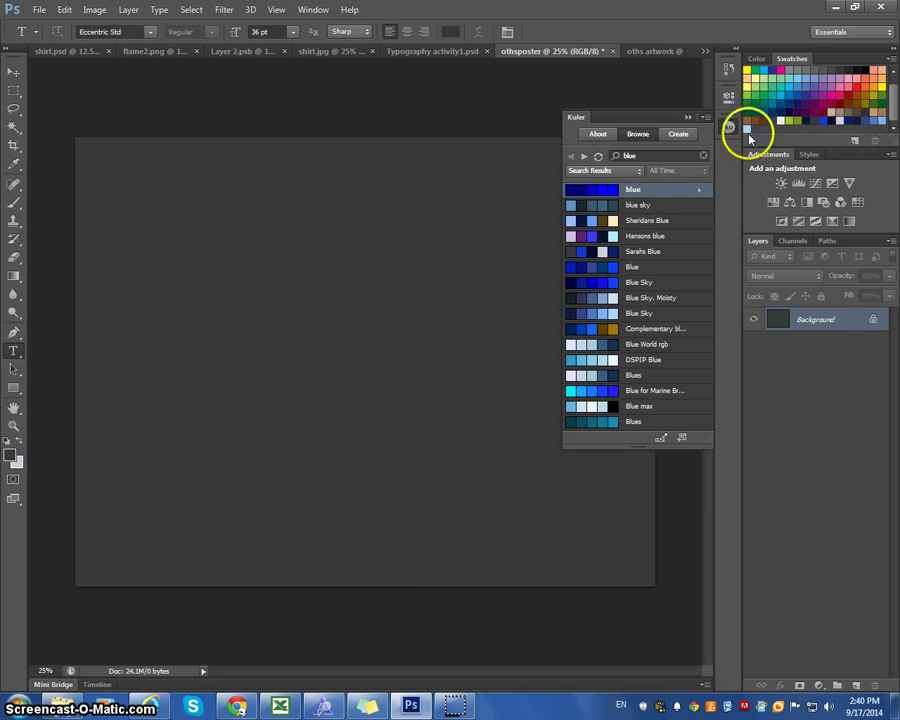
click(688, 118)
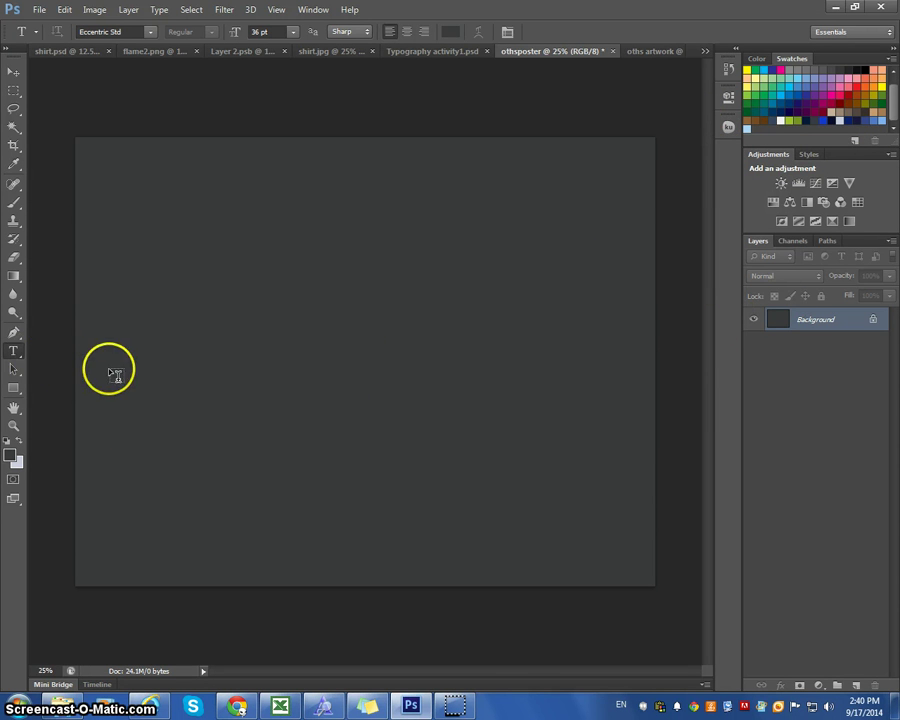
Start a new 3300 × 2550 px, 300 ppi document with a white background
click(39, 10)
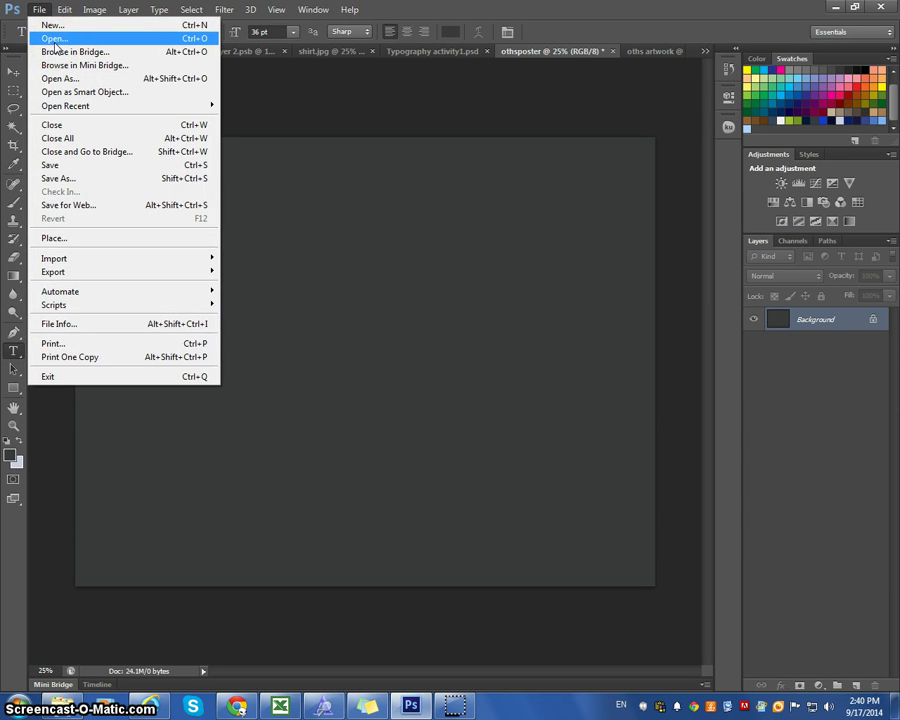
click(55, 40)
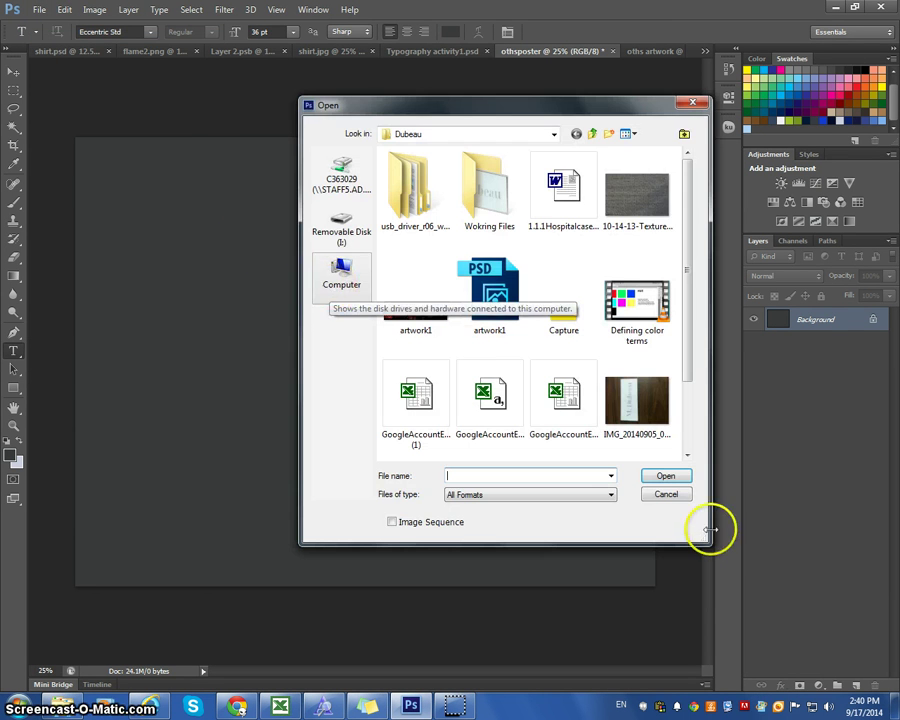
click(665, 496)
click(39, 10)
click(55, 26)
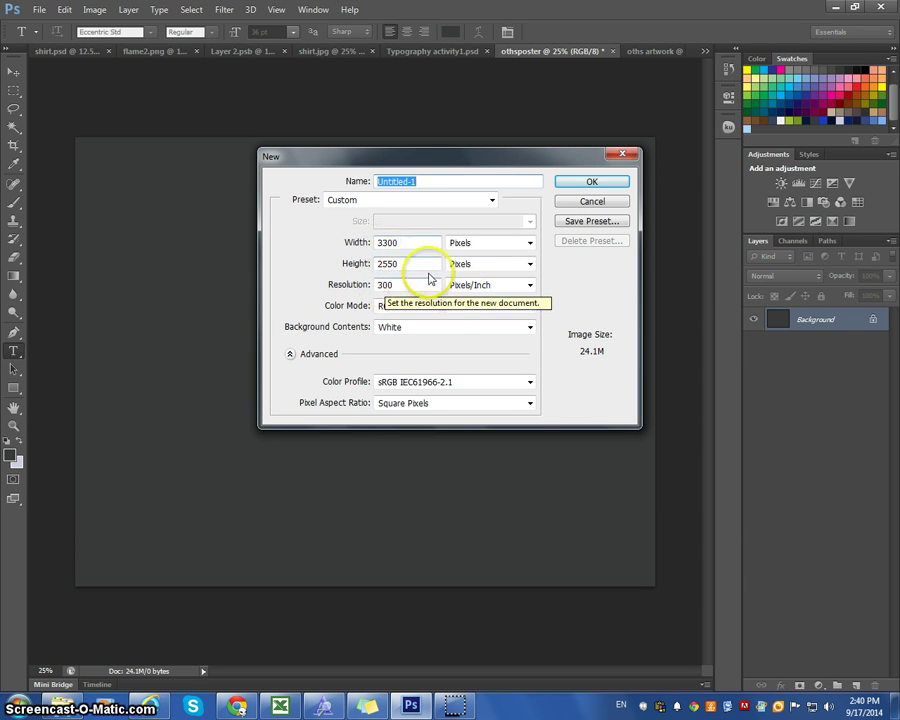
click(396, 263)
click(400, 284)
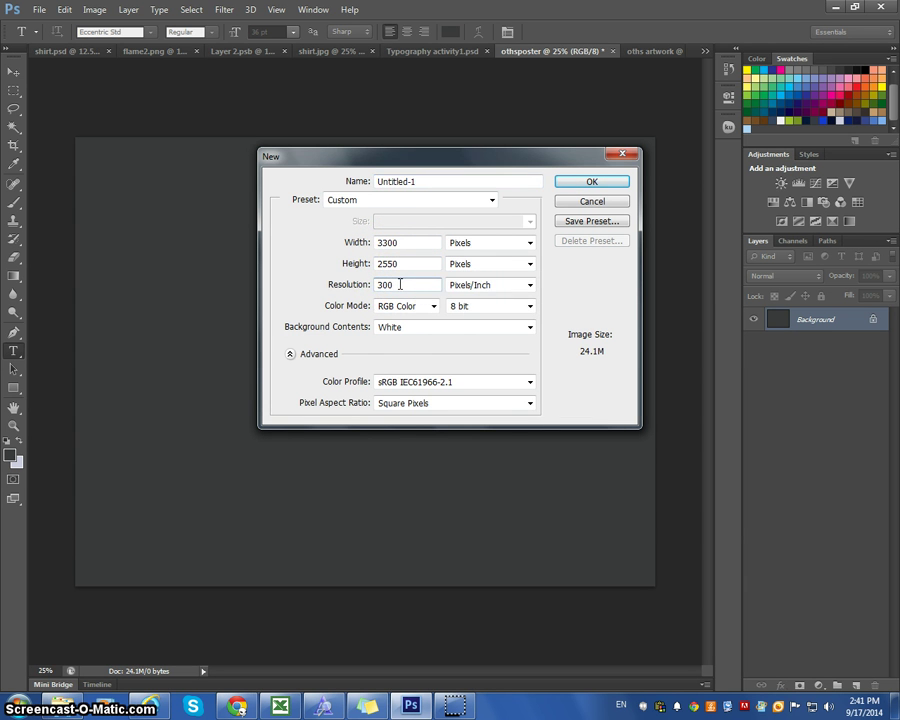
click(402, 328)
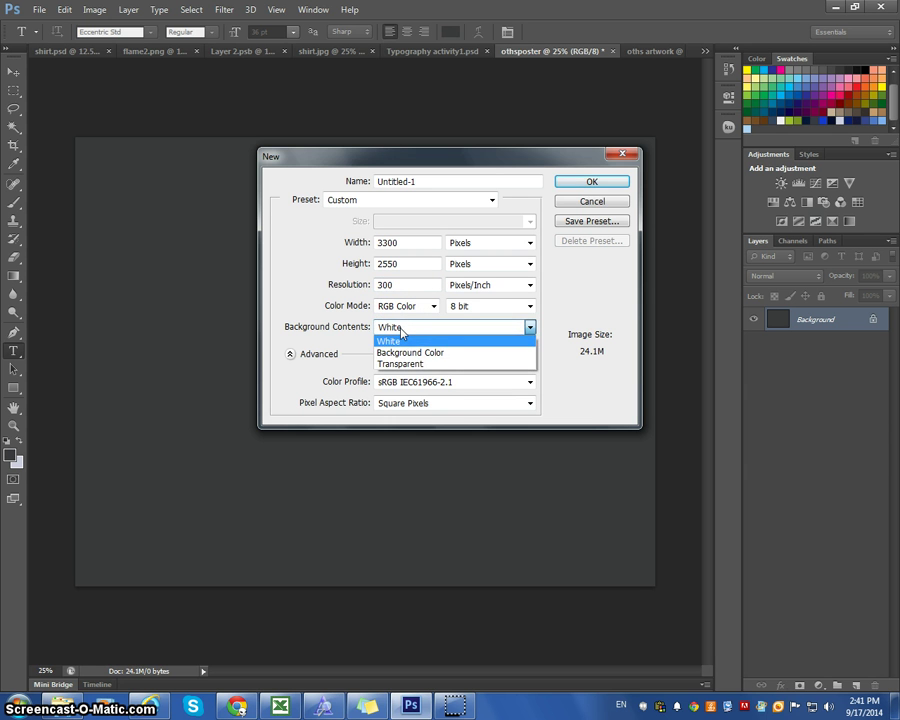
click(403, 334)
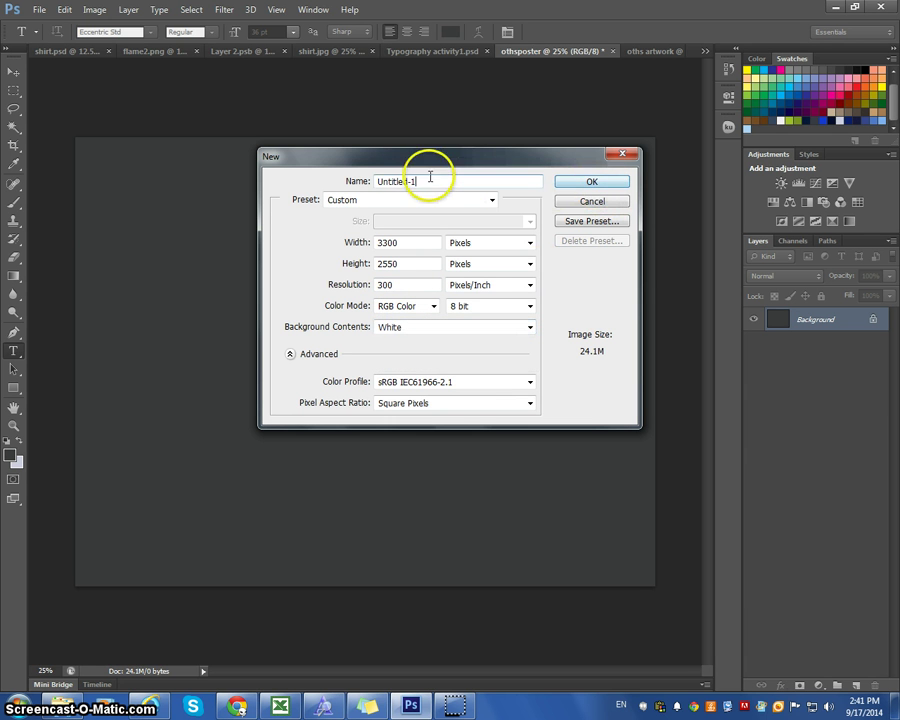
Name the document 'school poster mr d' and create it
drag(430, 181, 355, 181)
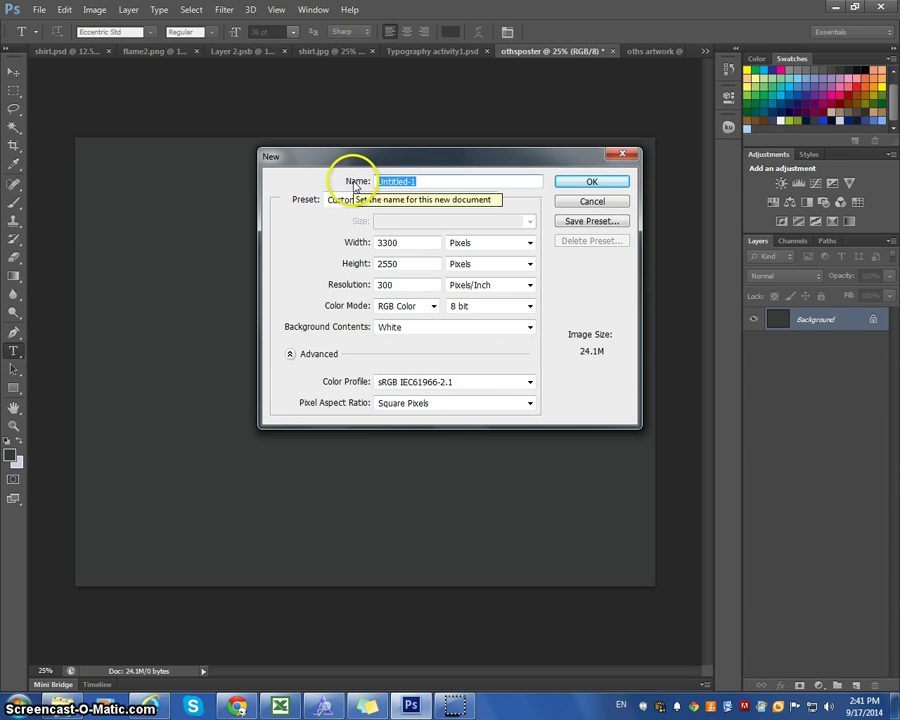
text(school po)
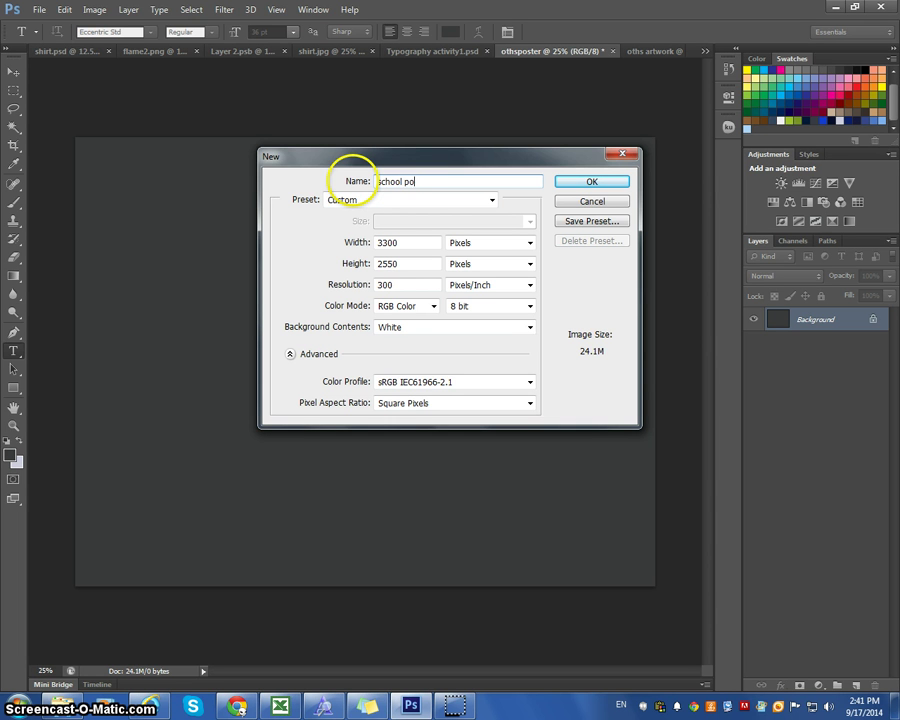
text(ster mr d)
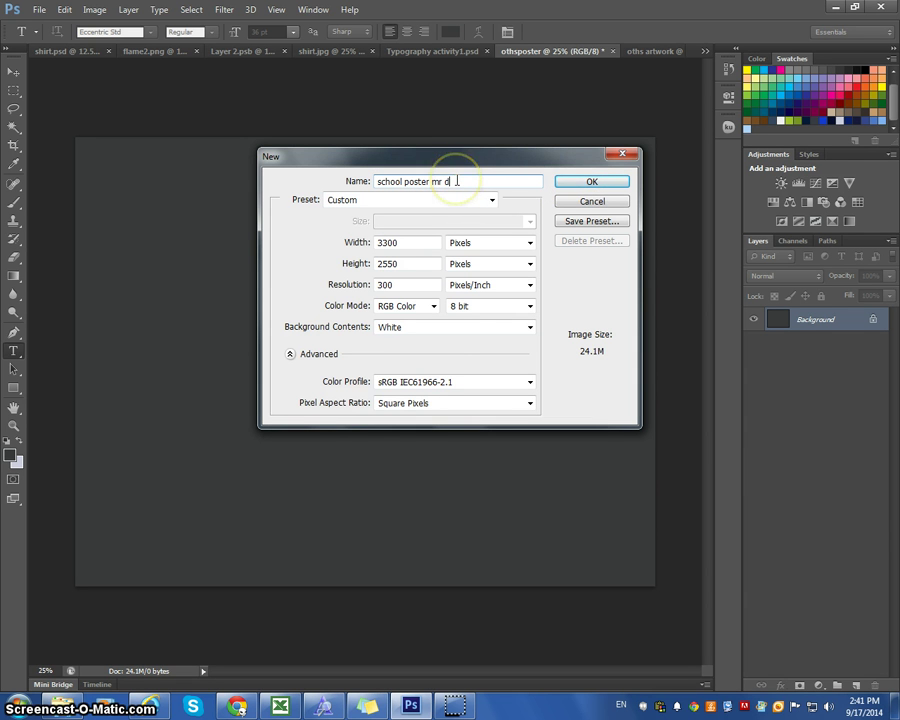
click(591, 182)
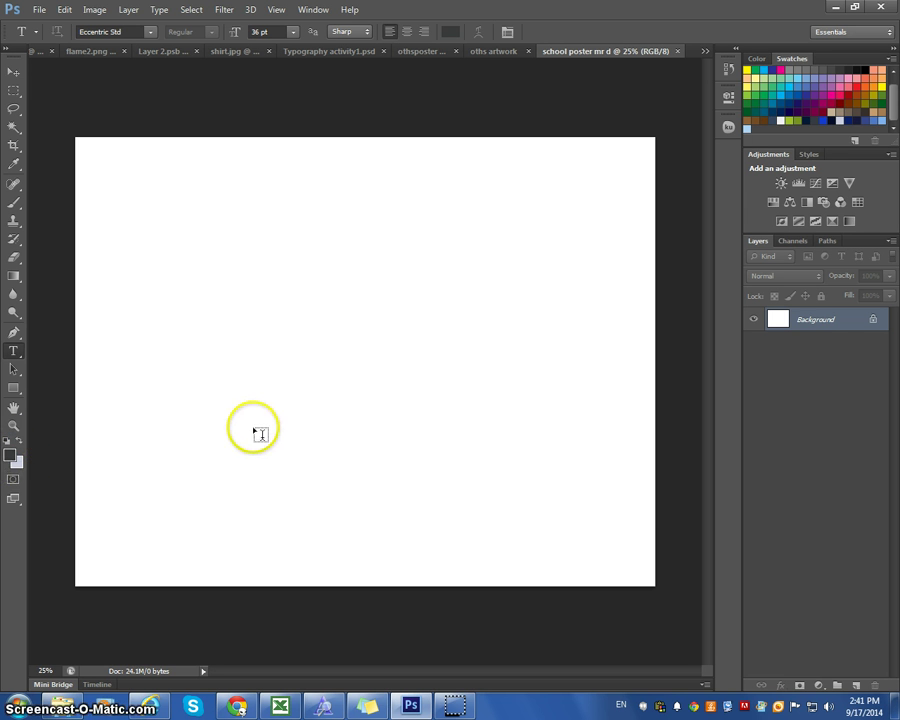
Set the foreground to dark grey 3b3b3c and fill the Background layer with it
click(12, 456)
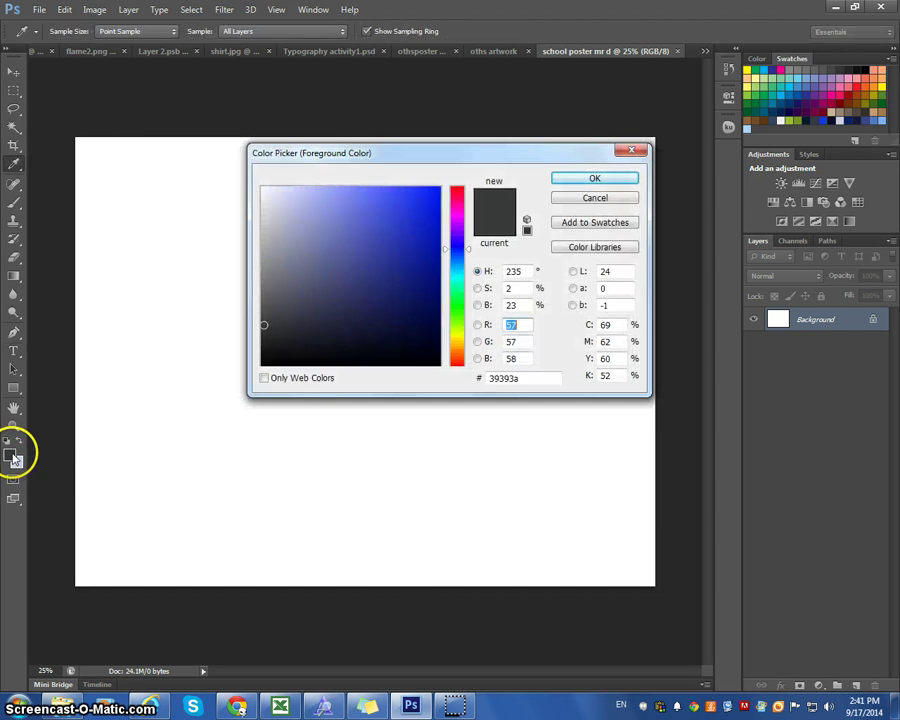
click(263, 323)
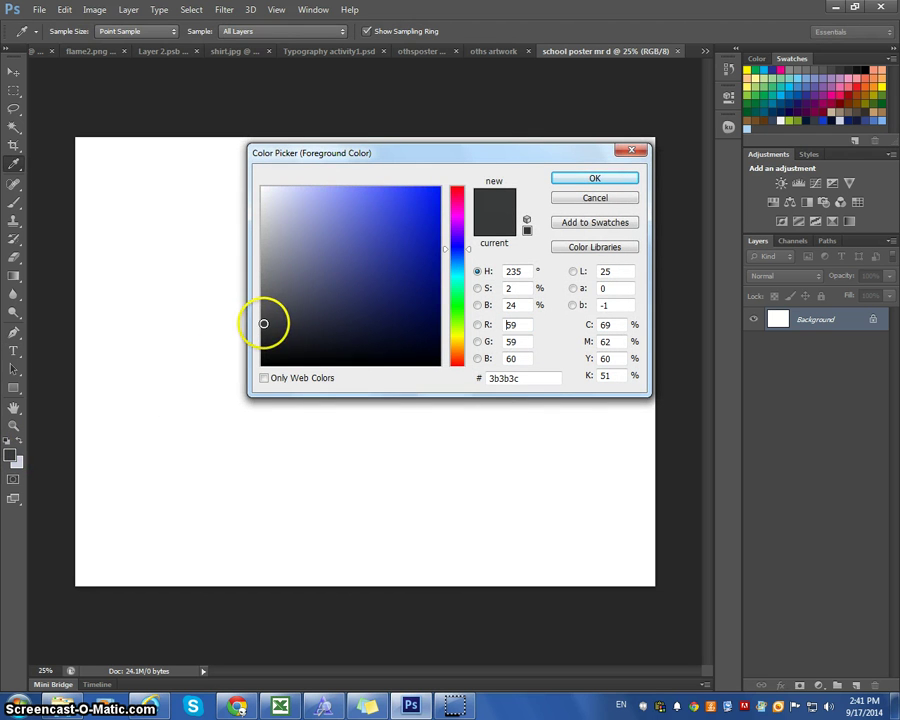
key(t)
click(594, 180)
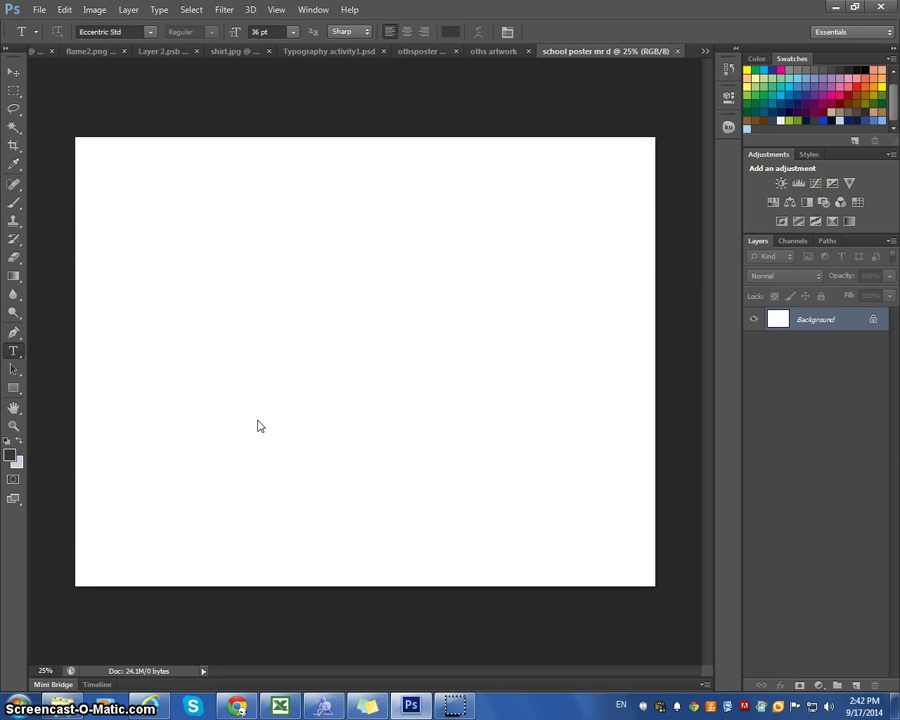
key(alt+BackSpace)
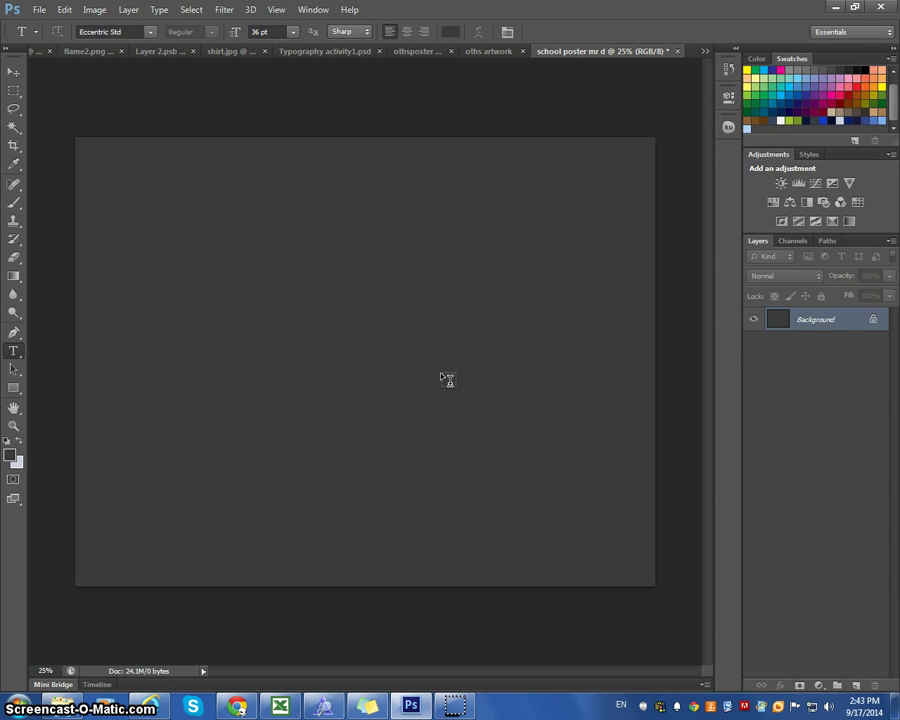
scroll(880, 110, down, 2)
Select the OTHS text and colour it navy
click(317, 352)
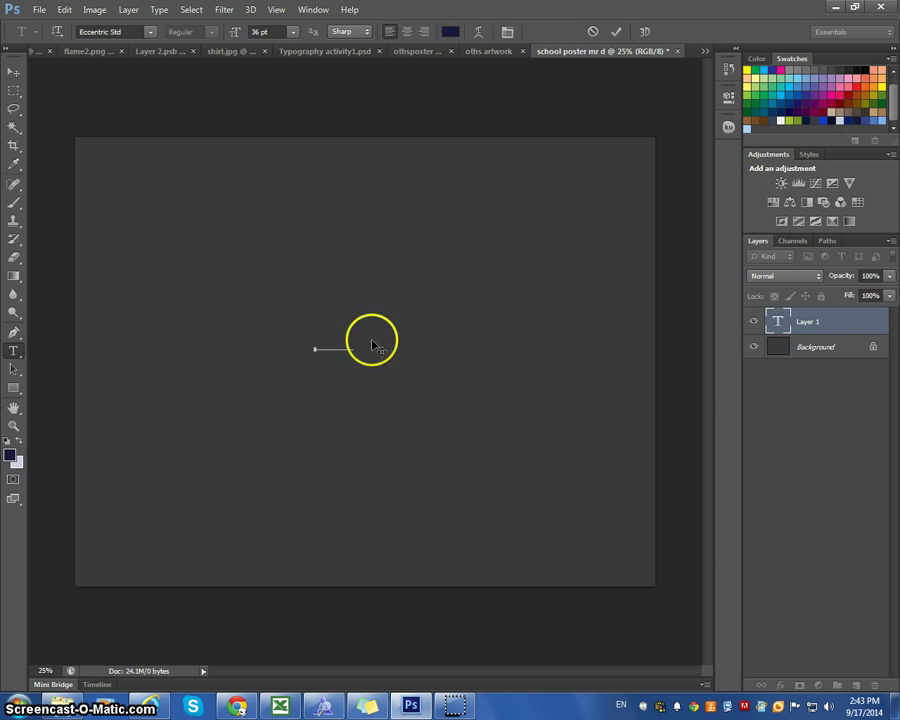
click(320, 345)
drag(318, 345, 311, 340)
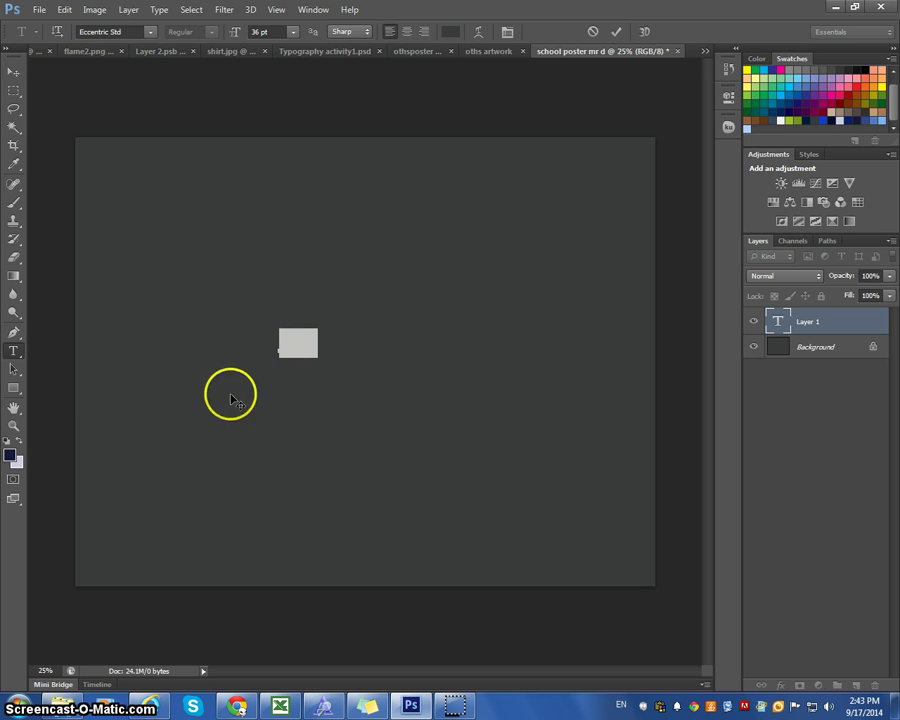
click(10, 457)
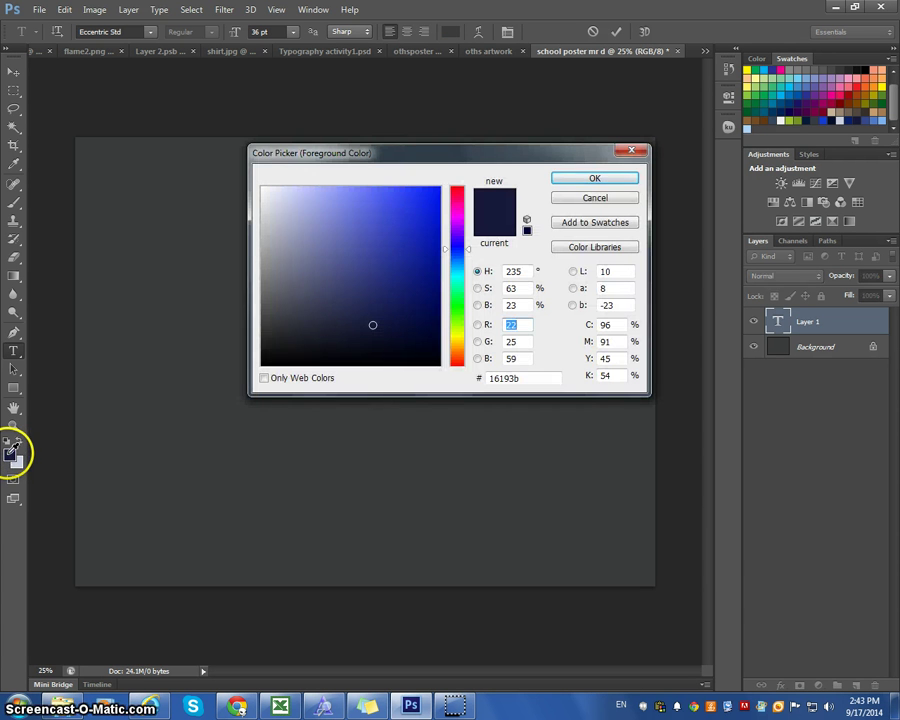
click(590, 180)
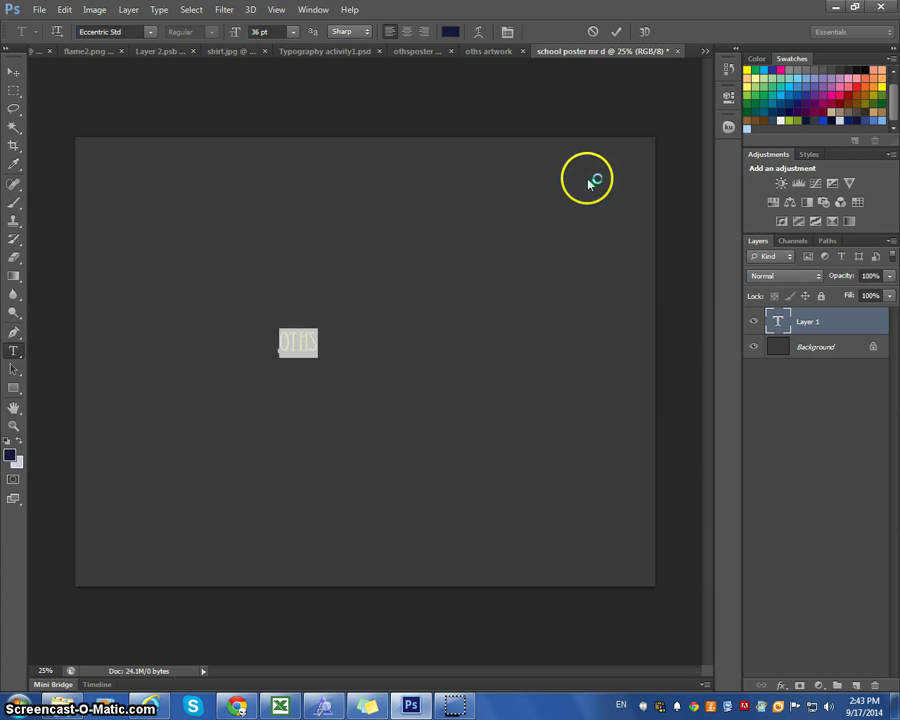
key(ctrl+h)
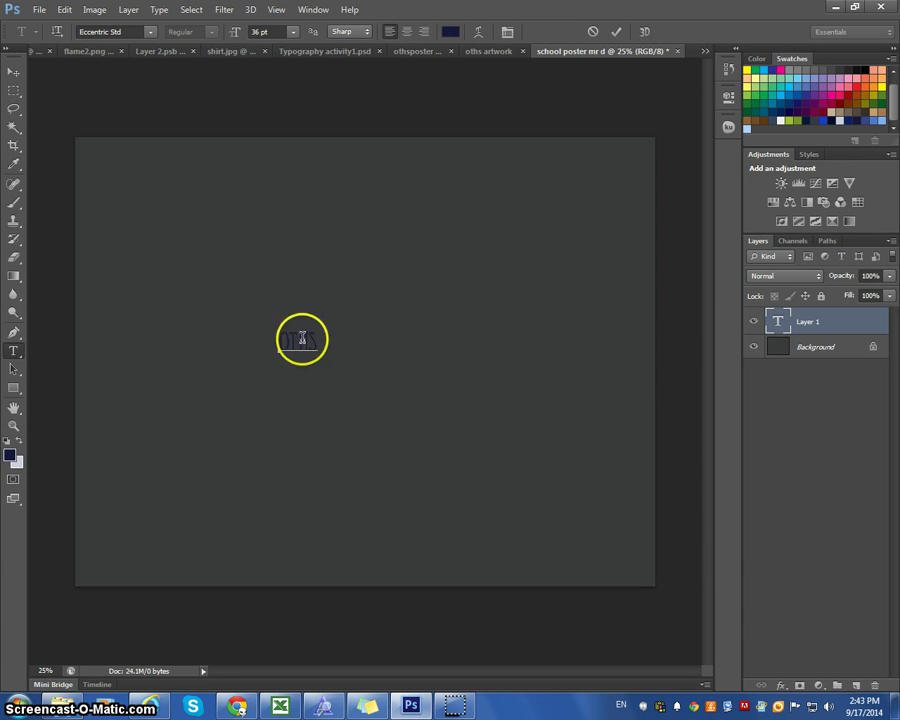
Resize the OTHS text to 100 pt in Eccentric Std
drag(316, 338, 280, 340)
click(293, 32)
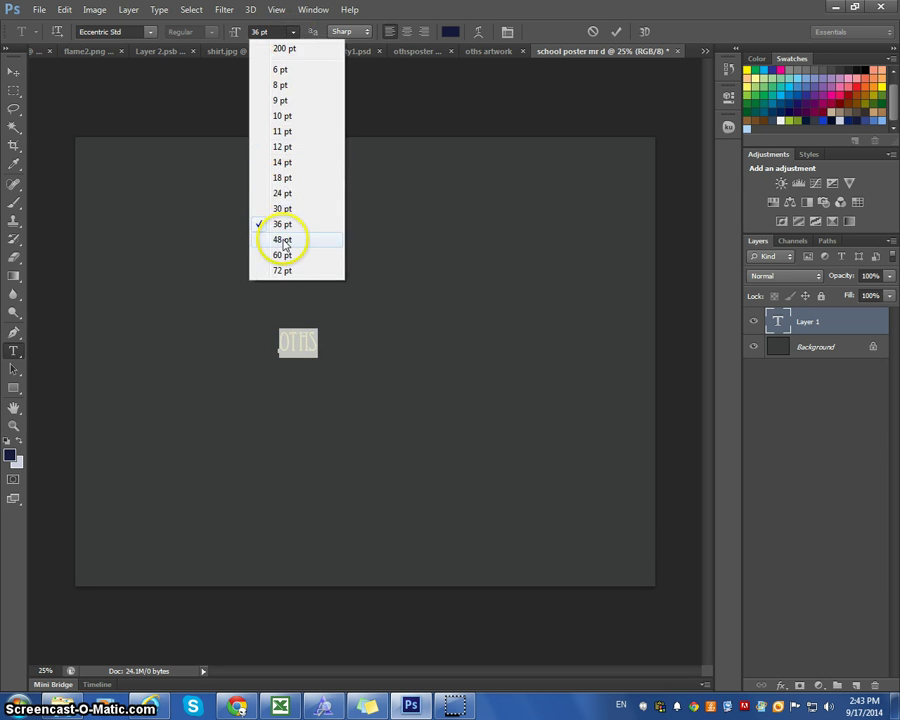
click(285, 270)
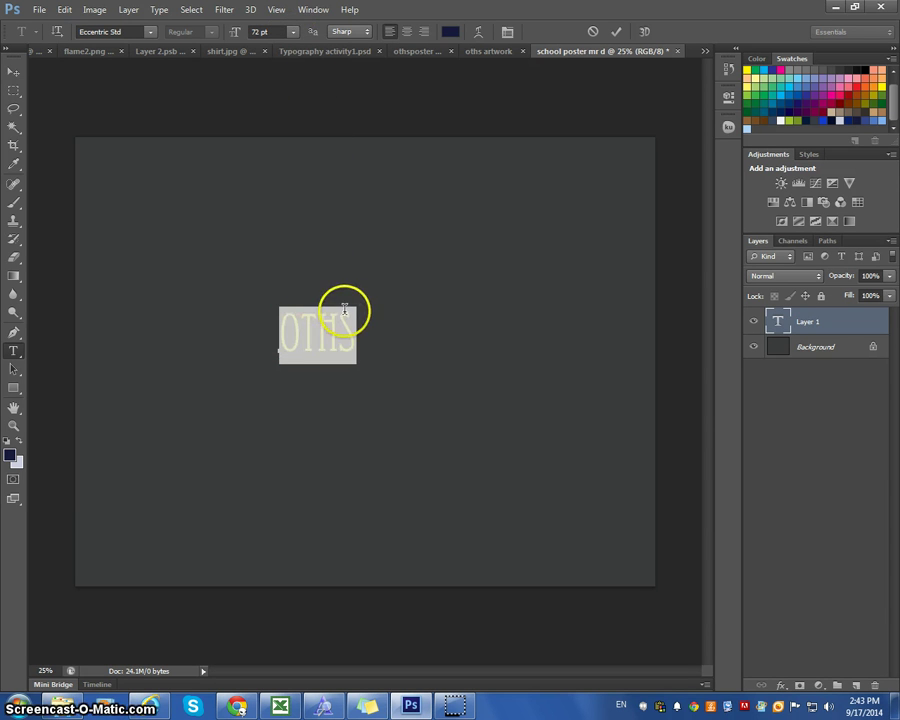
click(261, 32)
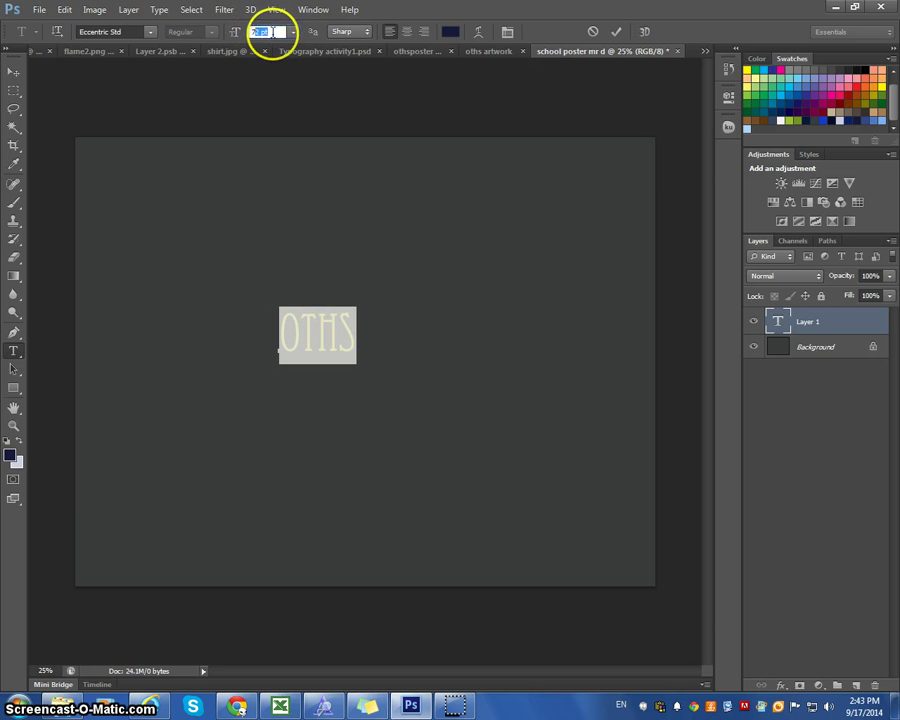
text(100)
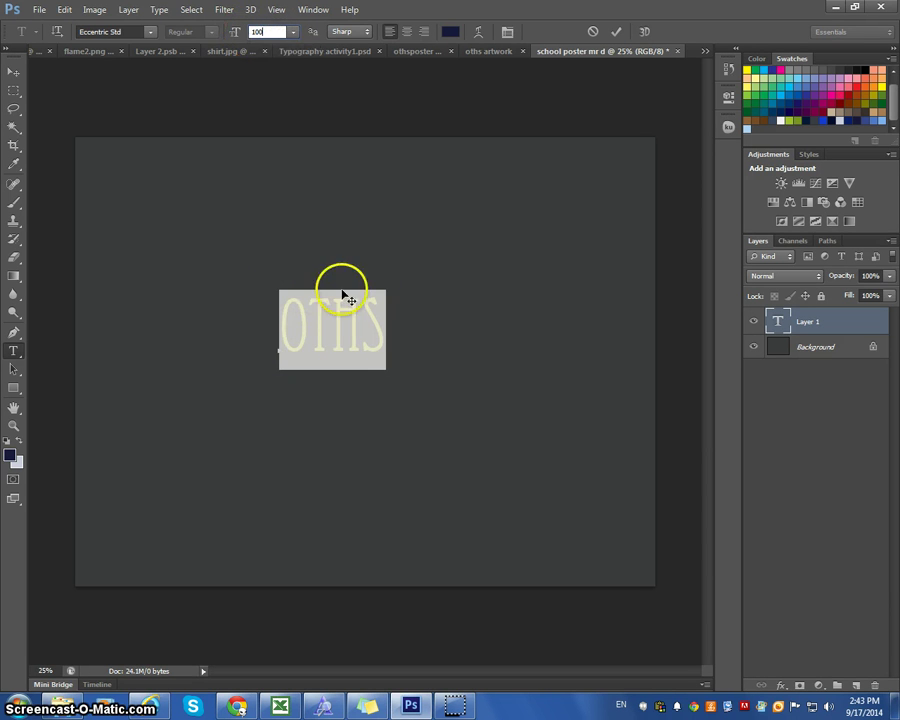
click(387, 318)
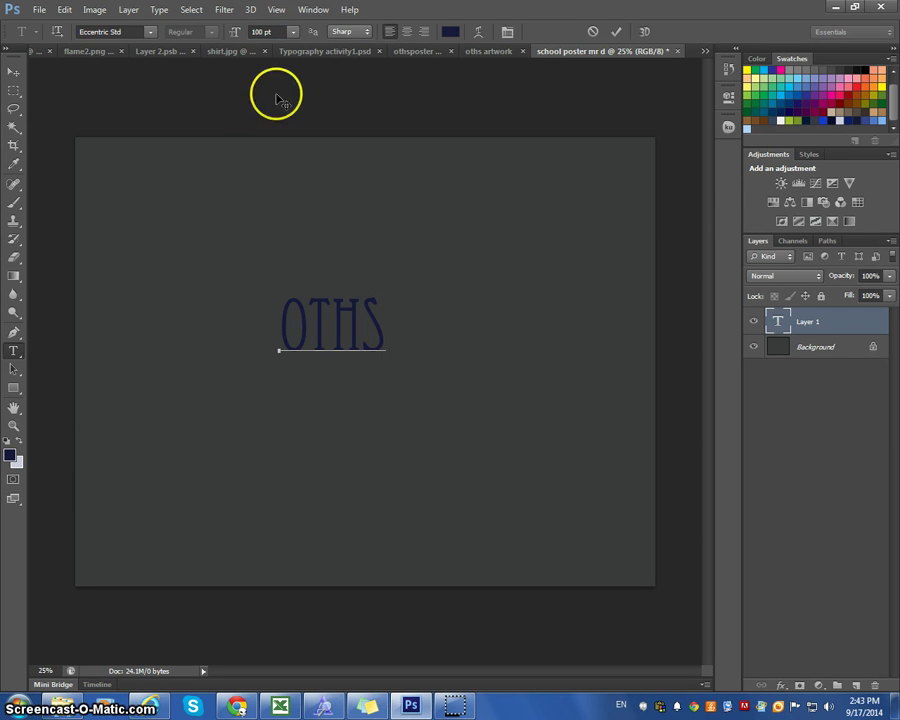
Start a new 48 pt text layer below-left of OTHS
click(13, 72)
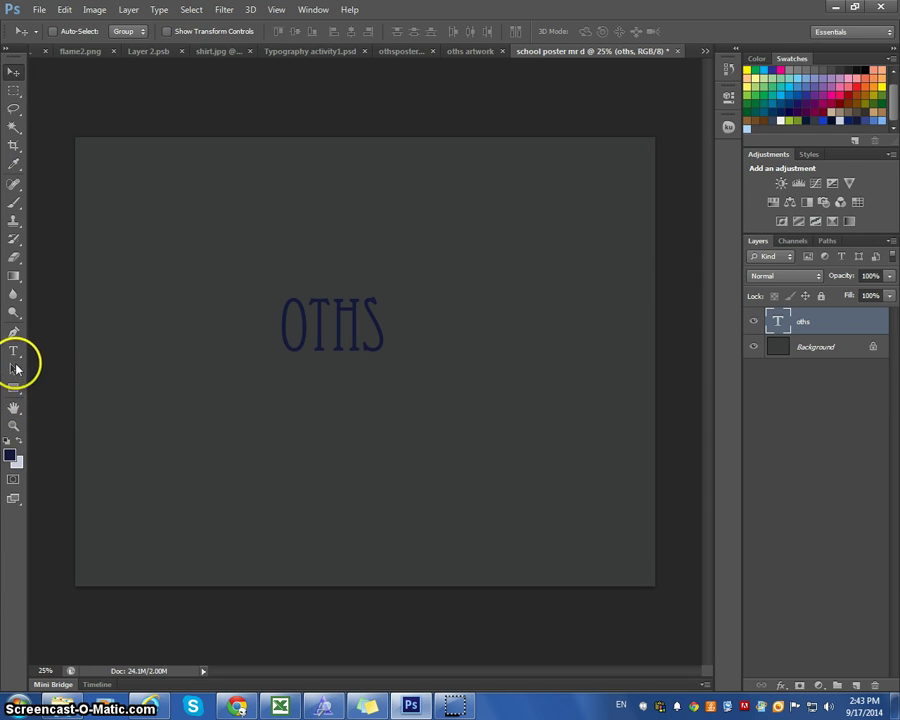
click(14, 354)
click(164, 400)
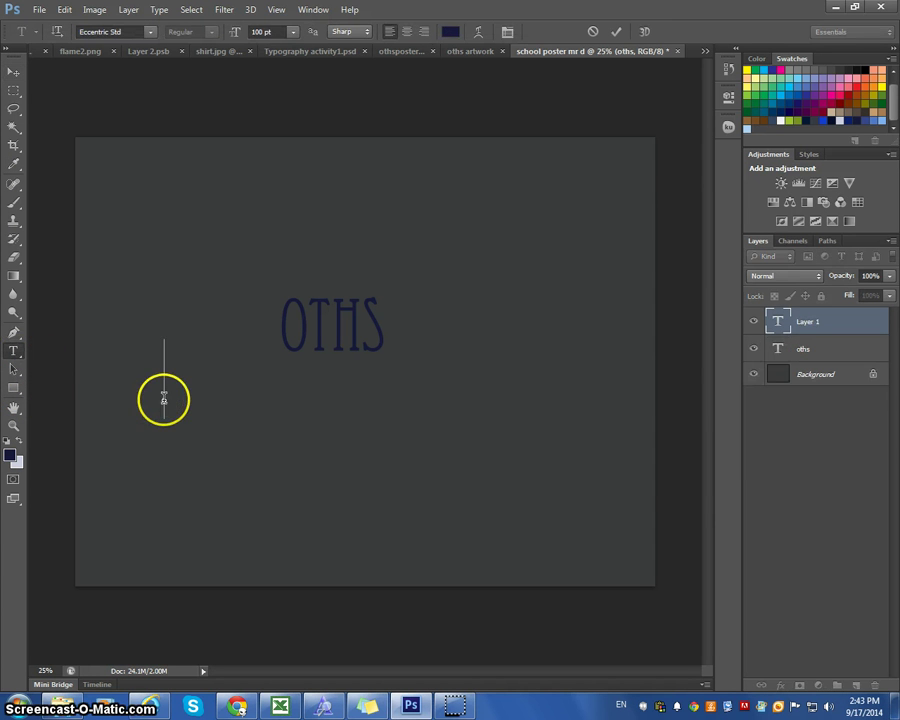
click(267, 30)
click(294, 32)
click(282, 240)
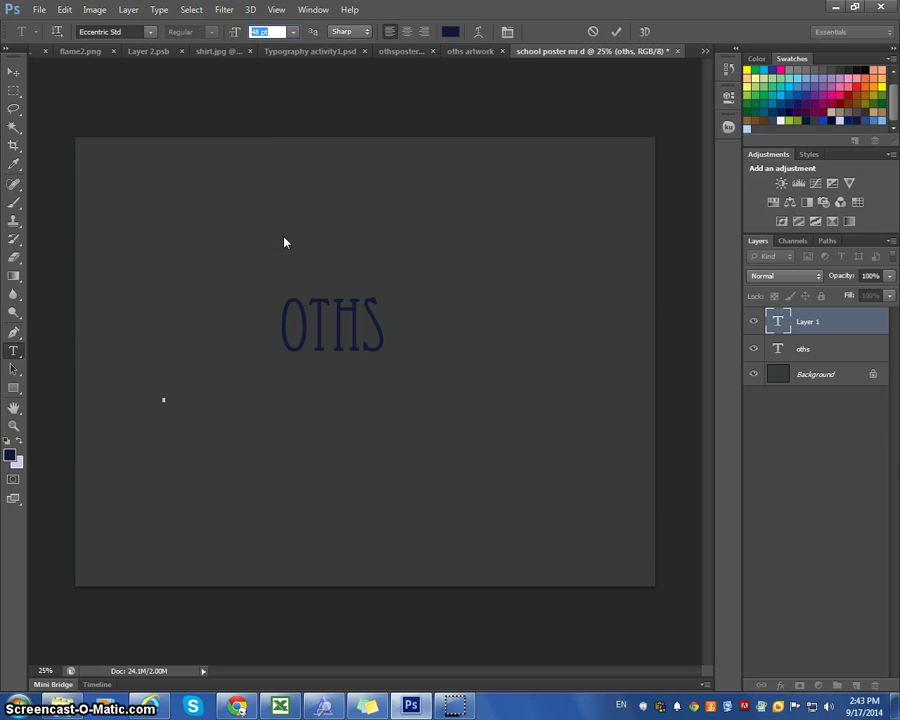
Type ROCKS, commit it, and switch to the oths artwork document
text(RO)
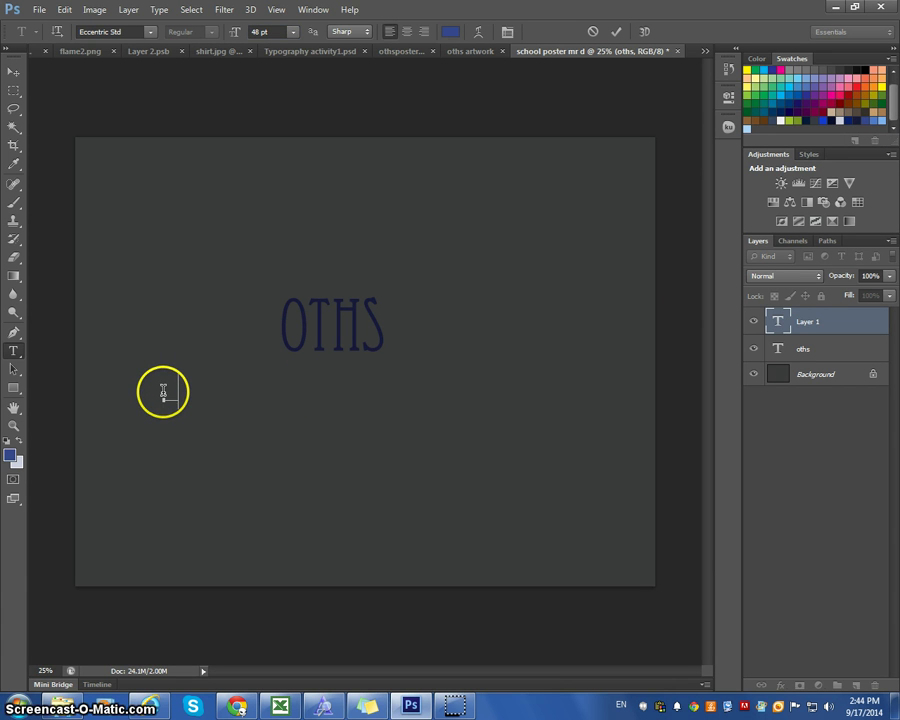
text(ROCKS)
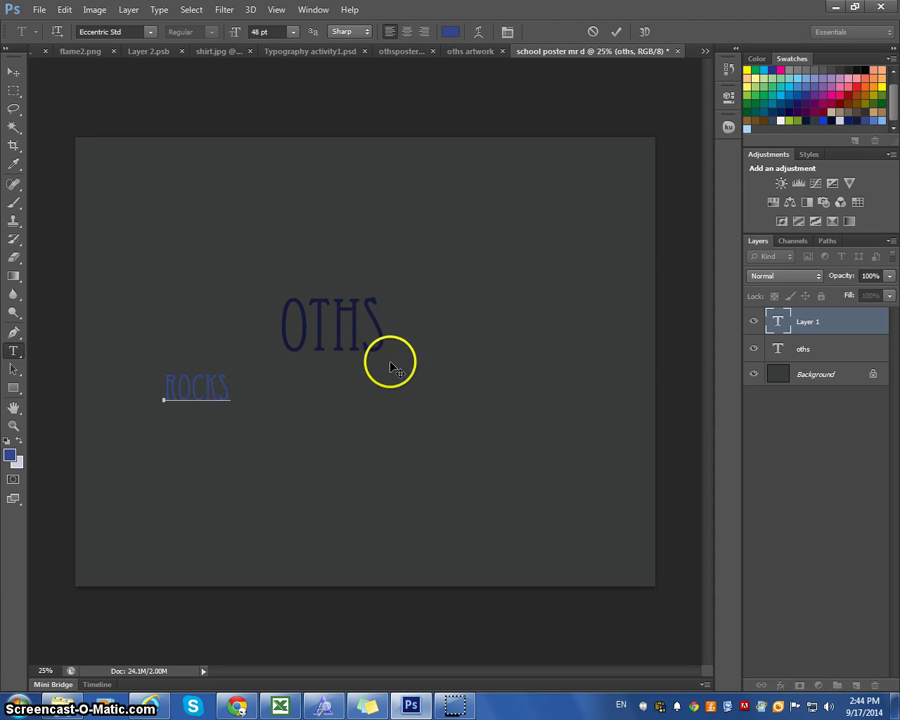
click(318, 358)
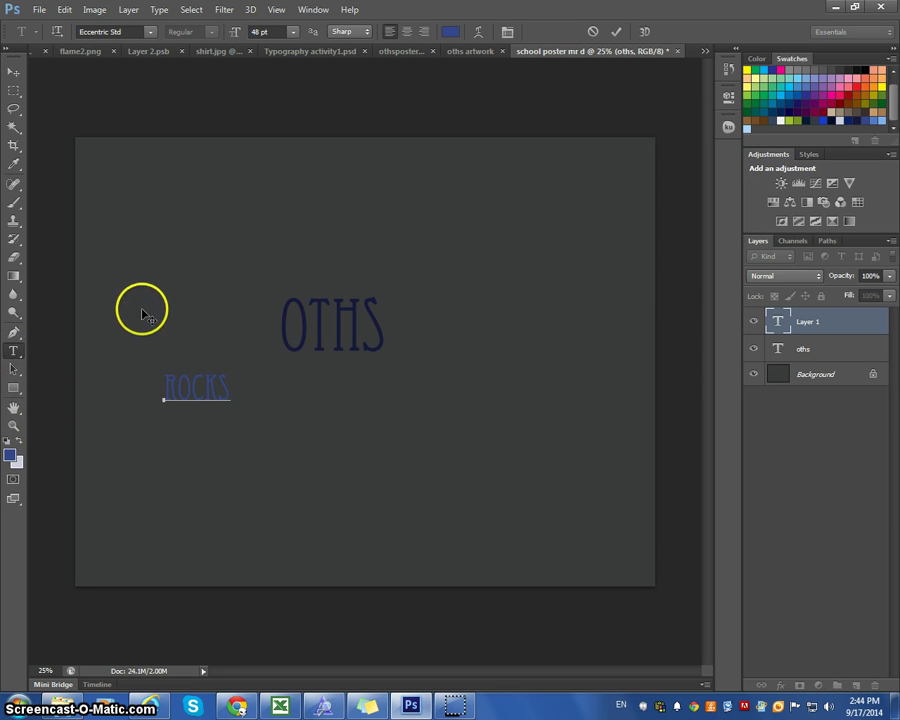
click(15, 73)
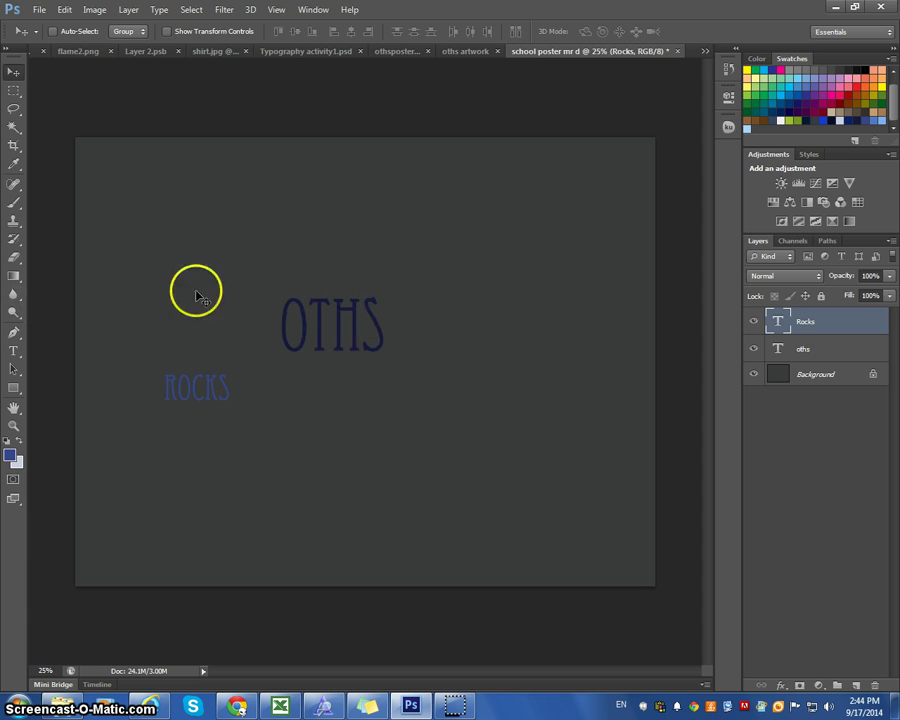
click(270, 368)
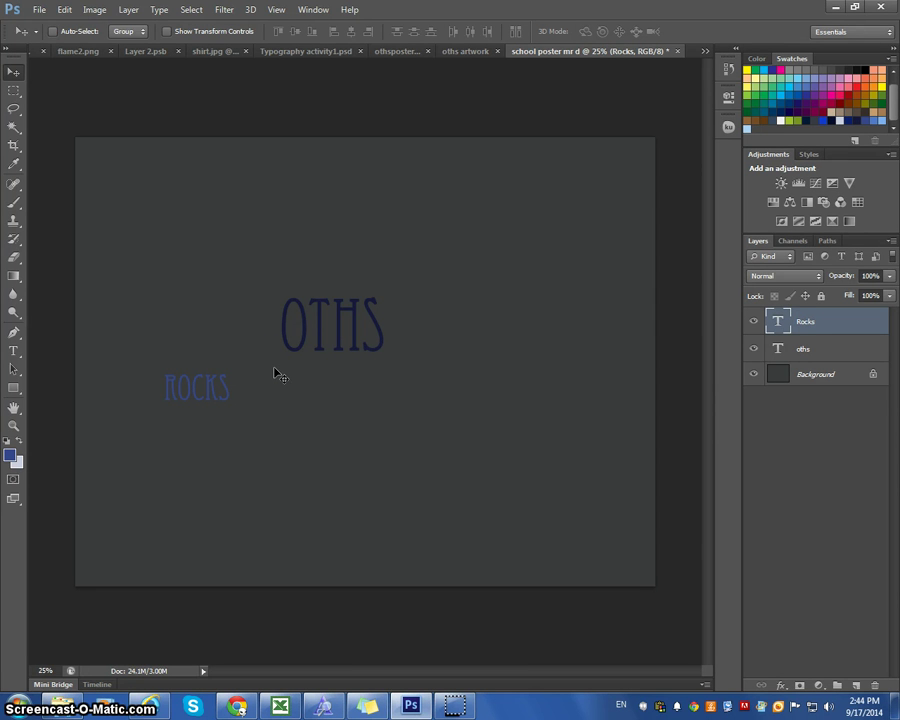
key(ctrl+shift+Tab)
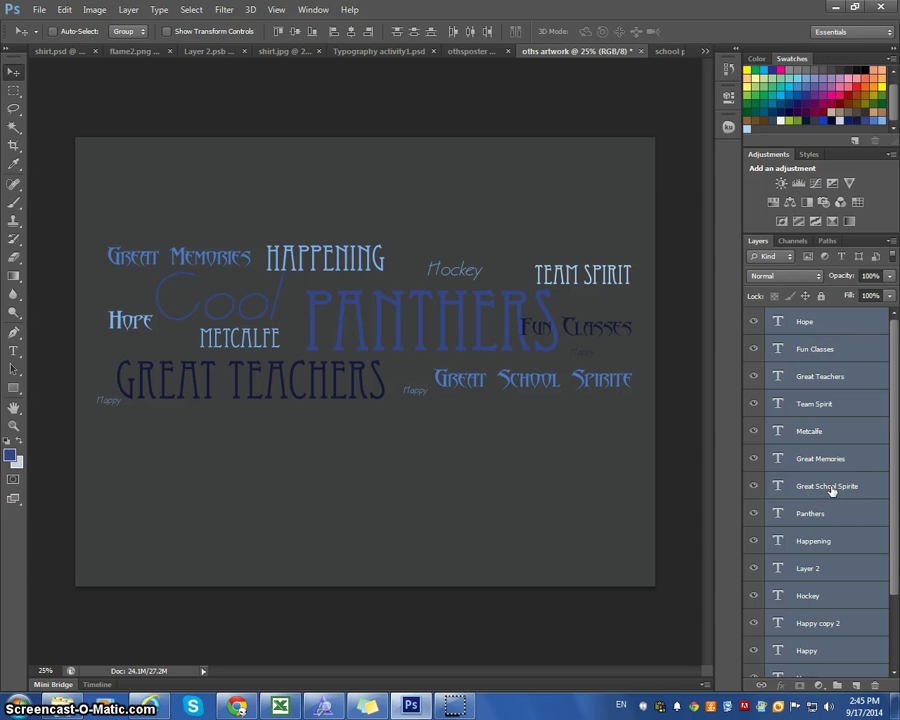
Select the word layers from Hope down to Great Memories
click(895, 463)
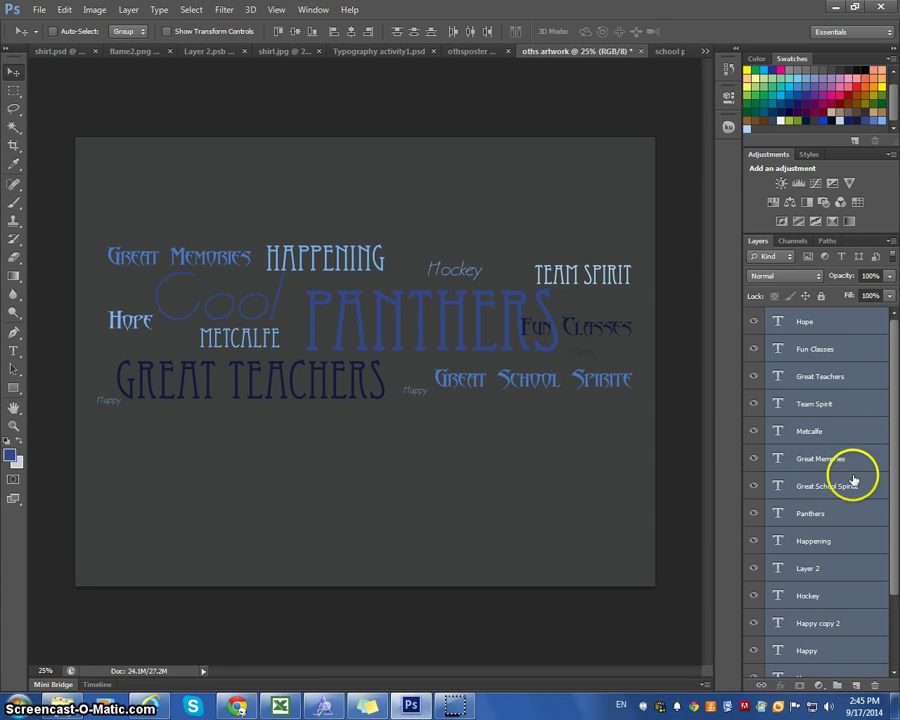
click(835, 322)
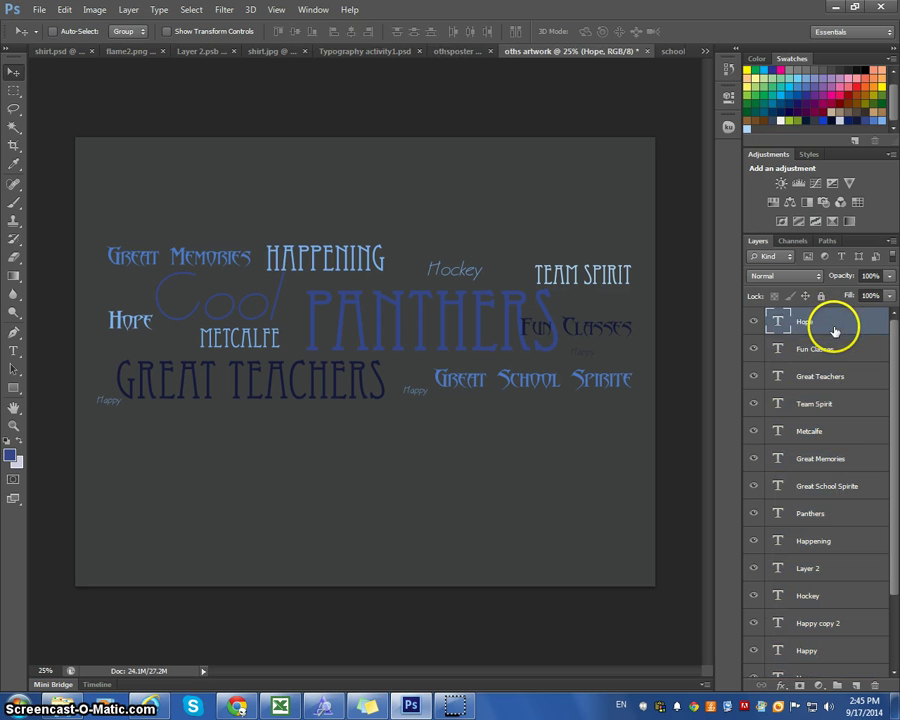
shift+click(846, 352)
shift+click(845, 376)
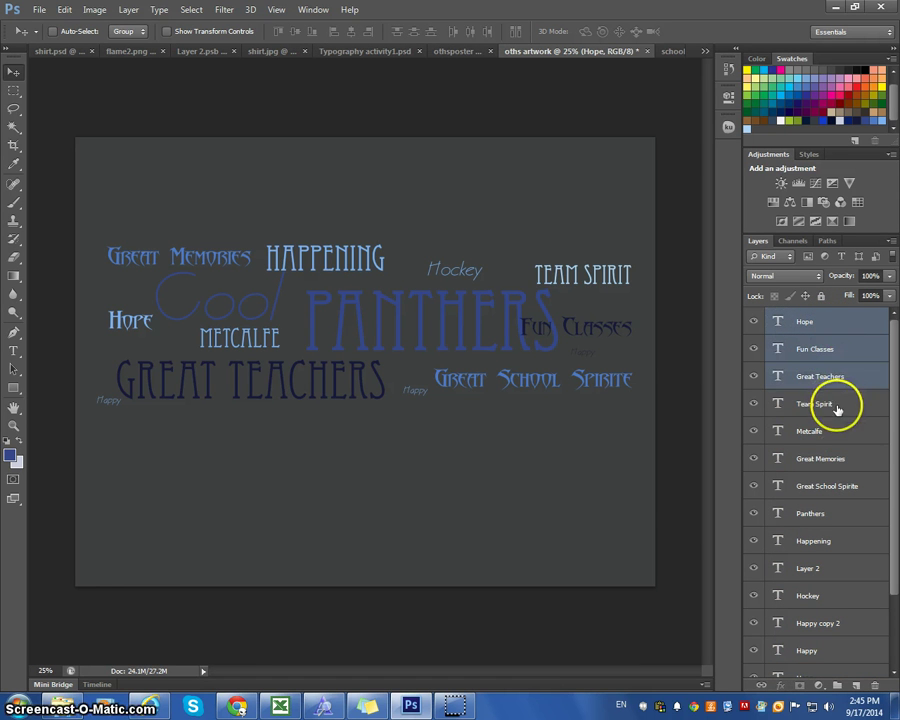
shift+click(845, 403)
shift+click(838, 438)
shift+click(843, 462)
drag(895, 462, 896, 553)
Add Layer 1, Panthers, Hockey, the Happy layers and Cool, then group them as Group 1
ctrl+click(850, 642)
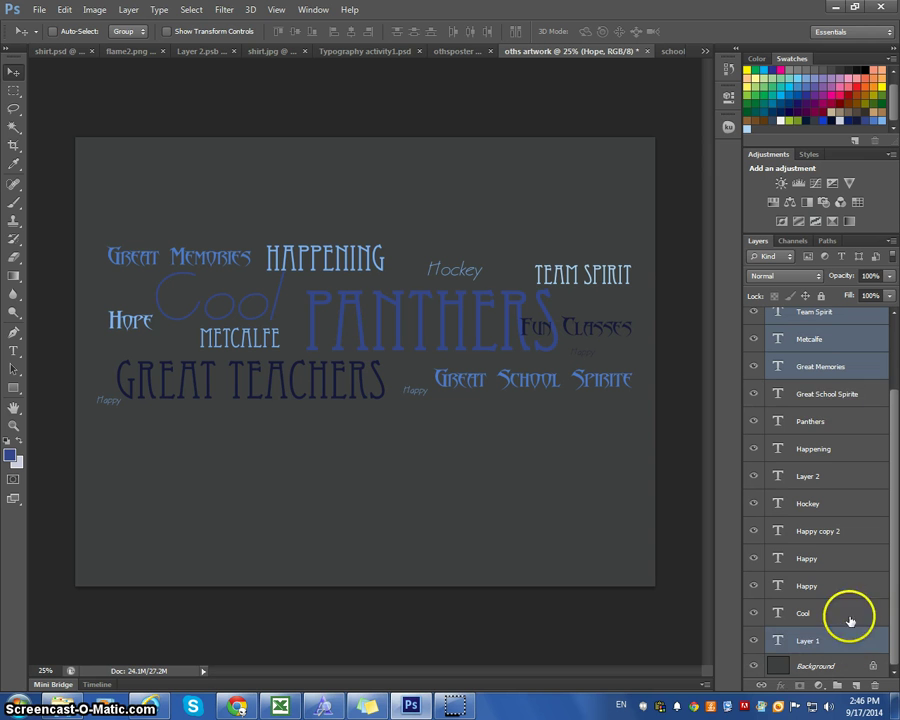
ctrl+click(860, 396)
ctrl+click(828, 420)
ctrl+click(825, 449)
ctrl+click(825, 476)
ctrl+click(827, 504)
ctrl+click(829, 531)
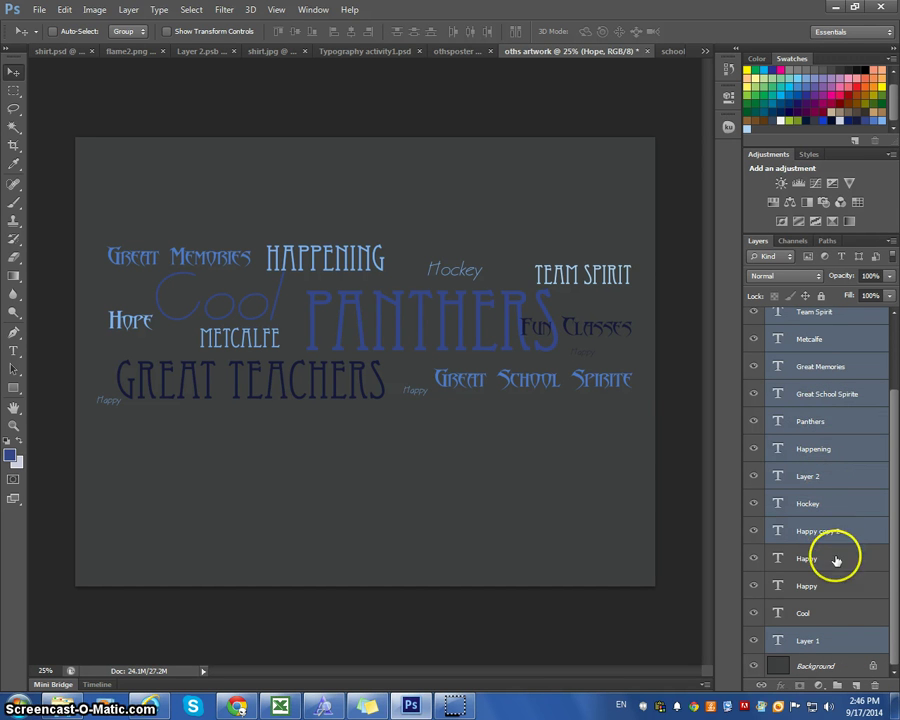
ctrl+click(835, 558)
ctrl+click(838, 585)
ctrl+click(834, 612)
drag(832, 607, 822, 458)
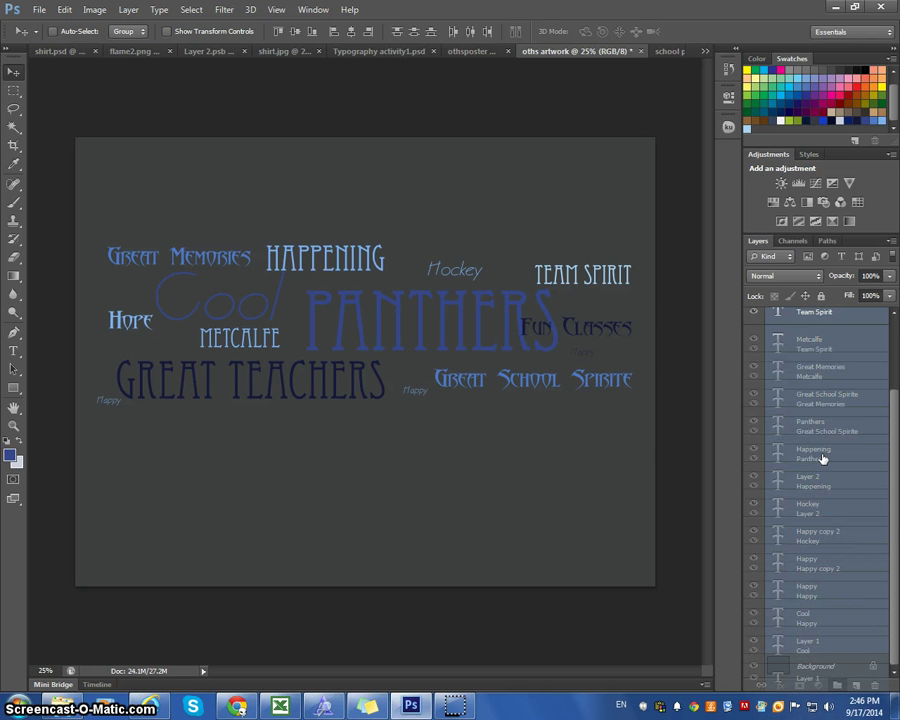
drag(840, 687, 840, 688)
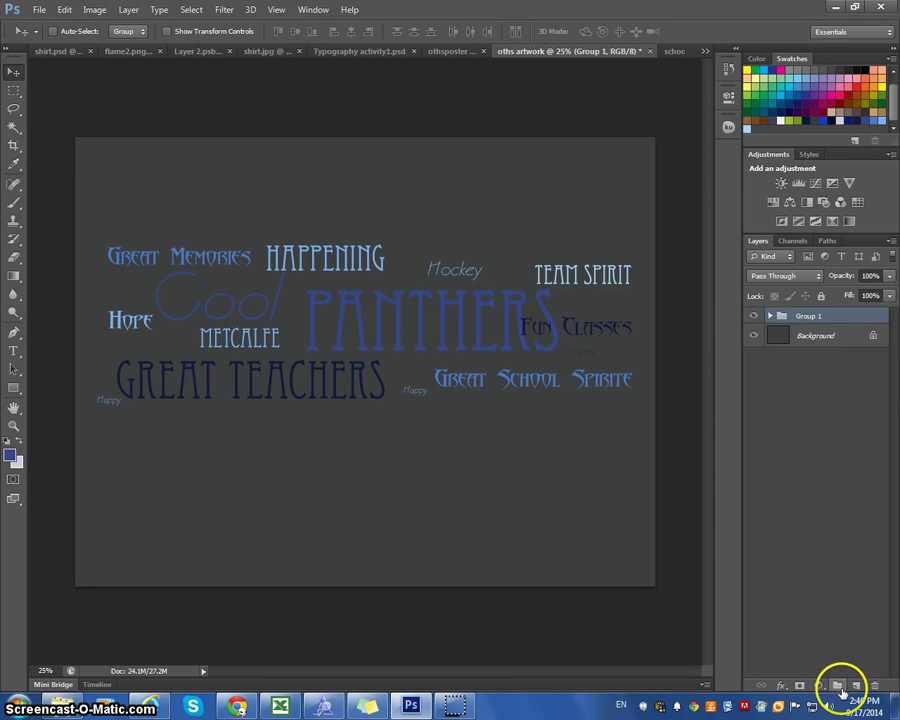
Duplicate Group 1 and name the copy Group 2
right_click(810, 318)
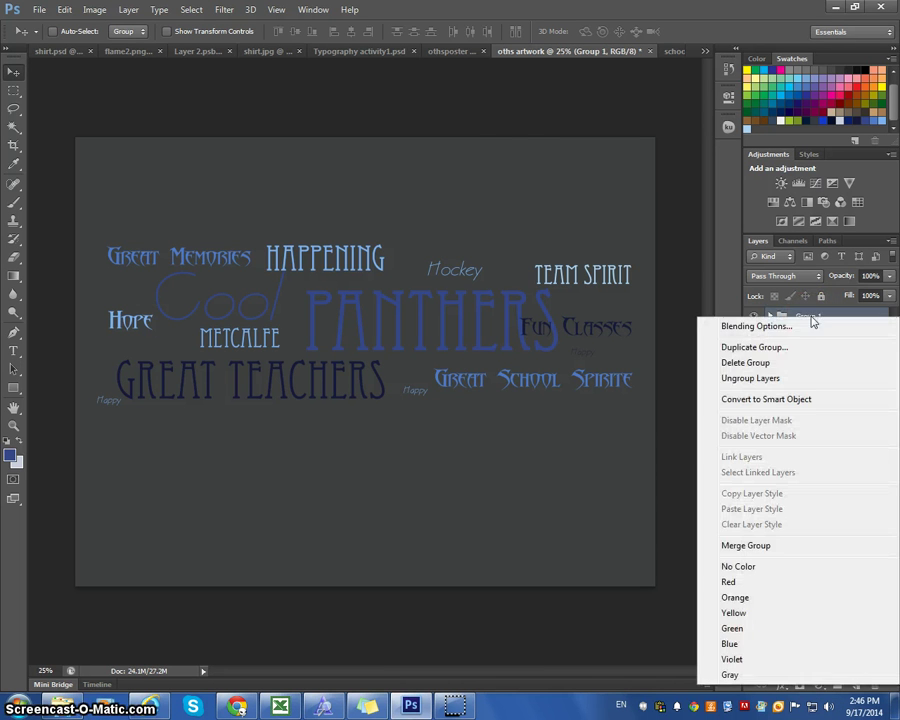
click(770, 347)
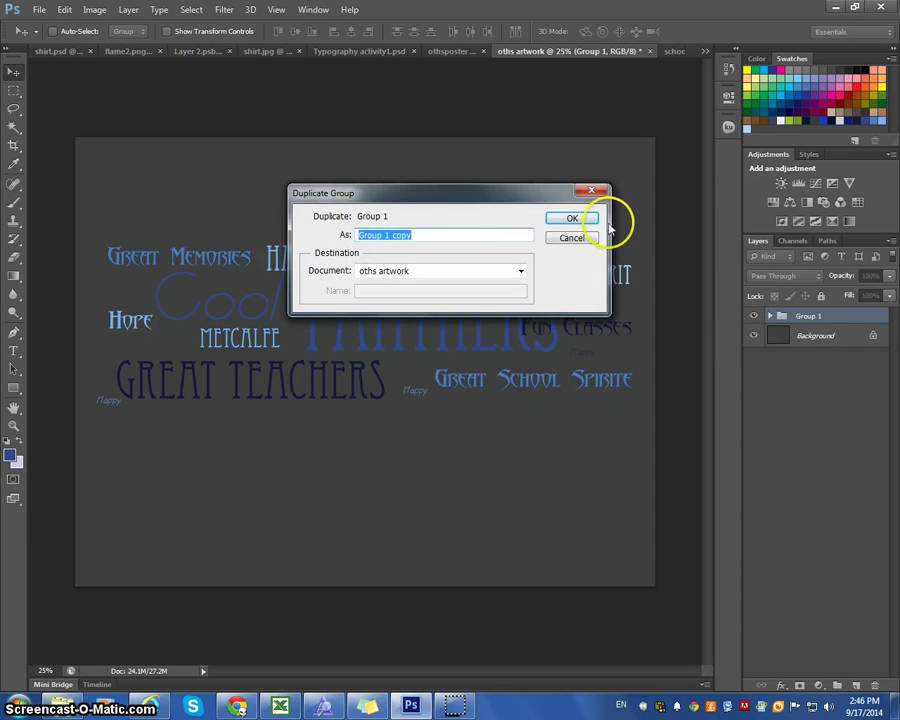
double_click(401, 235)
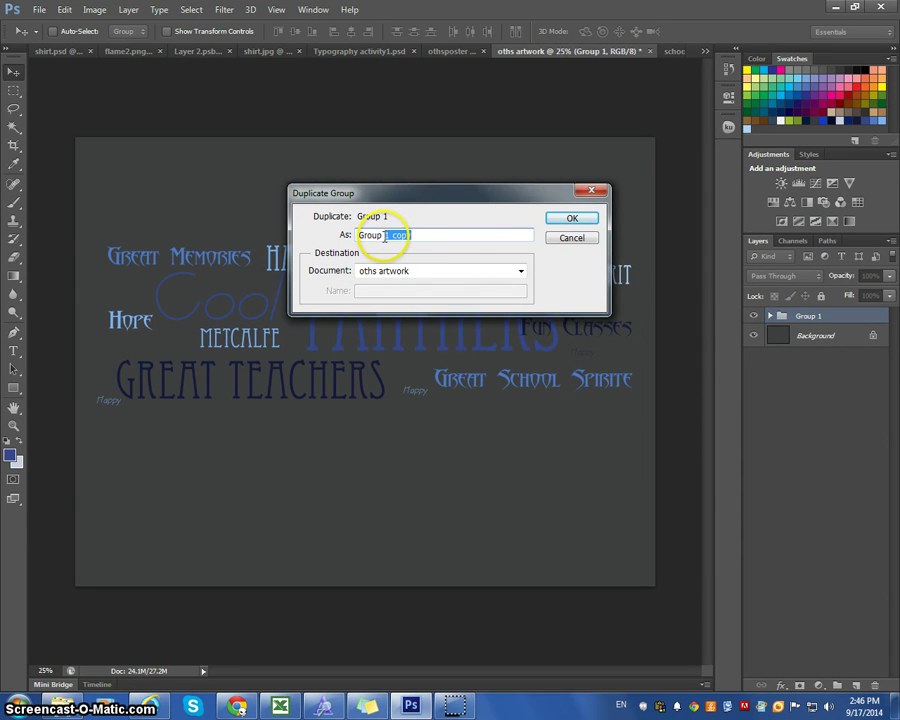
text(2)
click(571, 220)
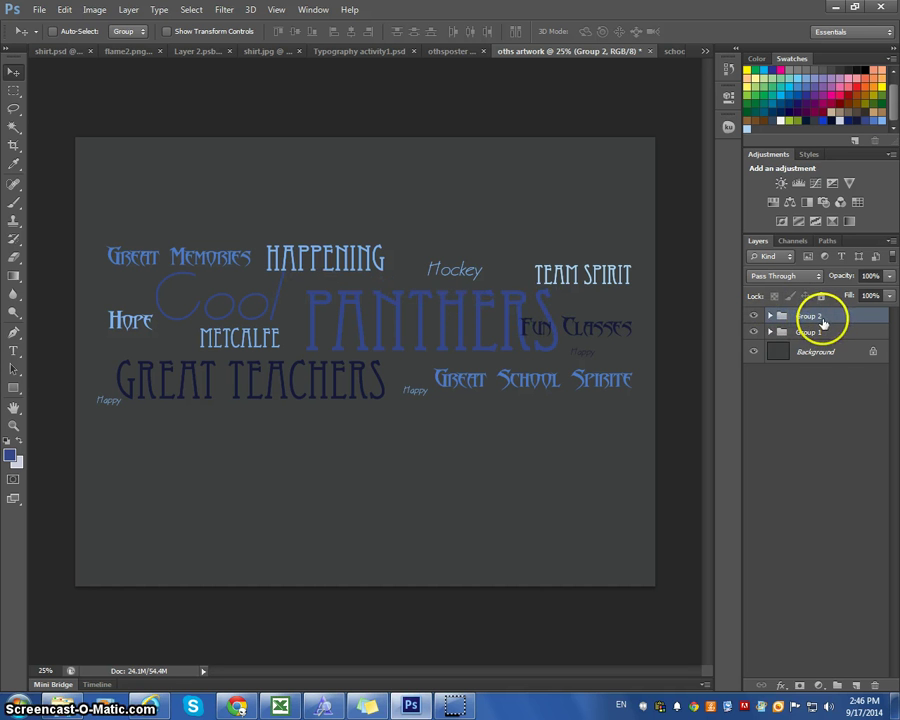
Drag Group 2 lower than the original collage and set its opacity to 54%
drag(354, 315, 351, 384)
drag(889, 282, 852, 296)
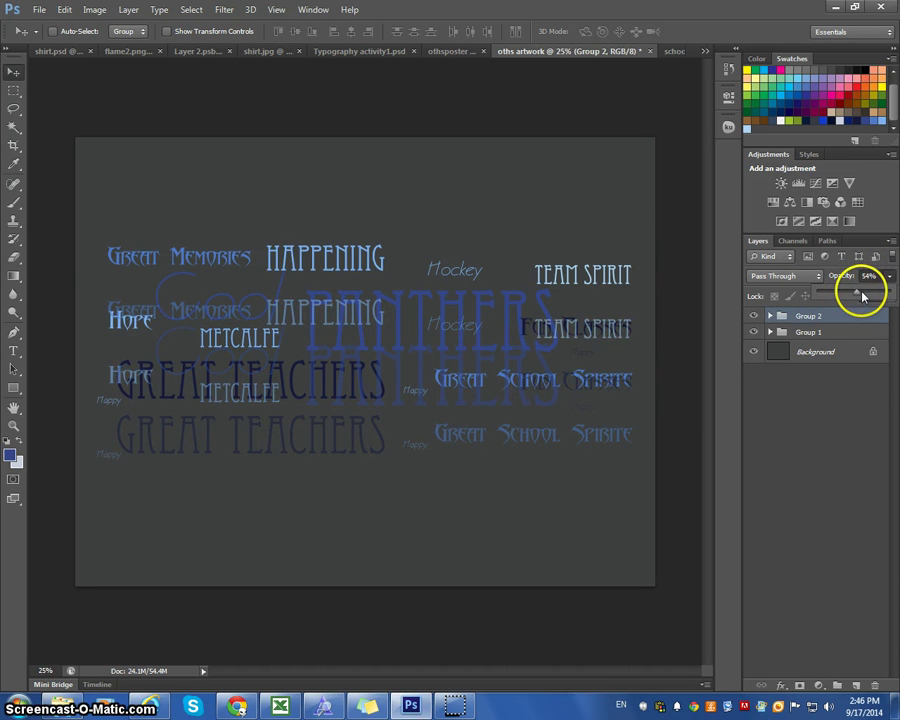
drag(863, 296, 860, 298)
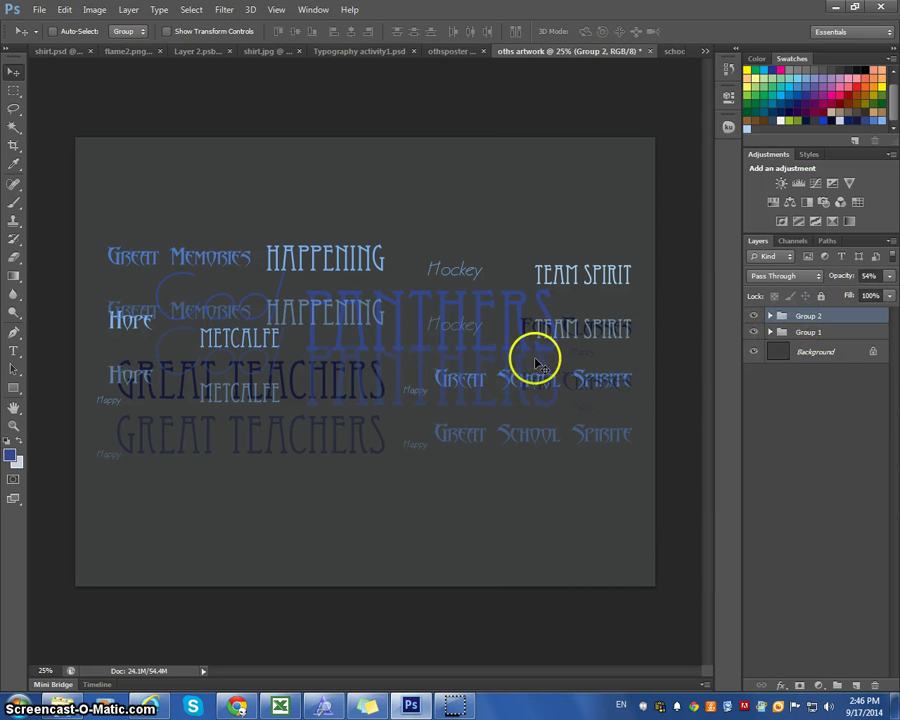
mouse_move(385, 380)
mouse_down()
mouse_move(410, 344)
mouse_move(389, 384)
mouse_up()
Free-transform Group 2 to roughly 60% size and move it to the upper left
key(ctrl+t)
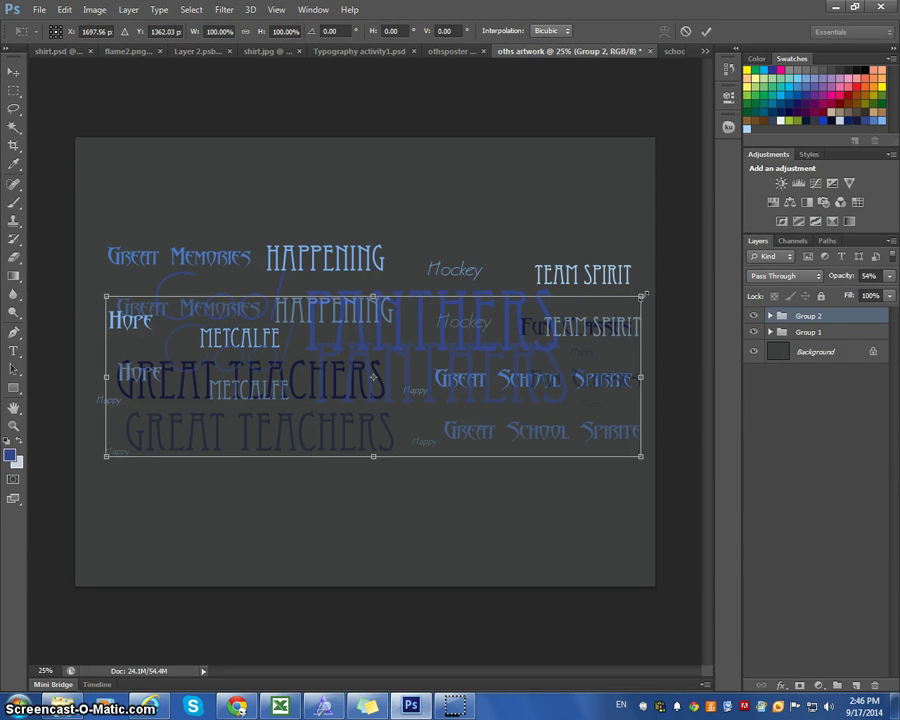
right_click(344, 366)
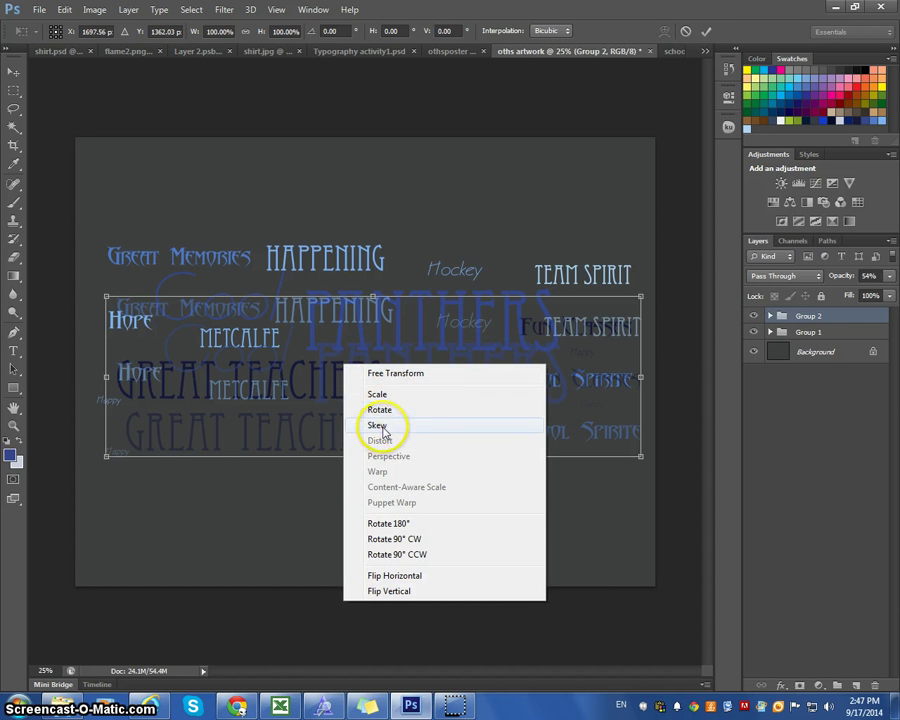
right_click(588, 328)
click(594, 331)
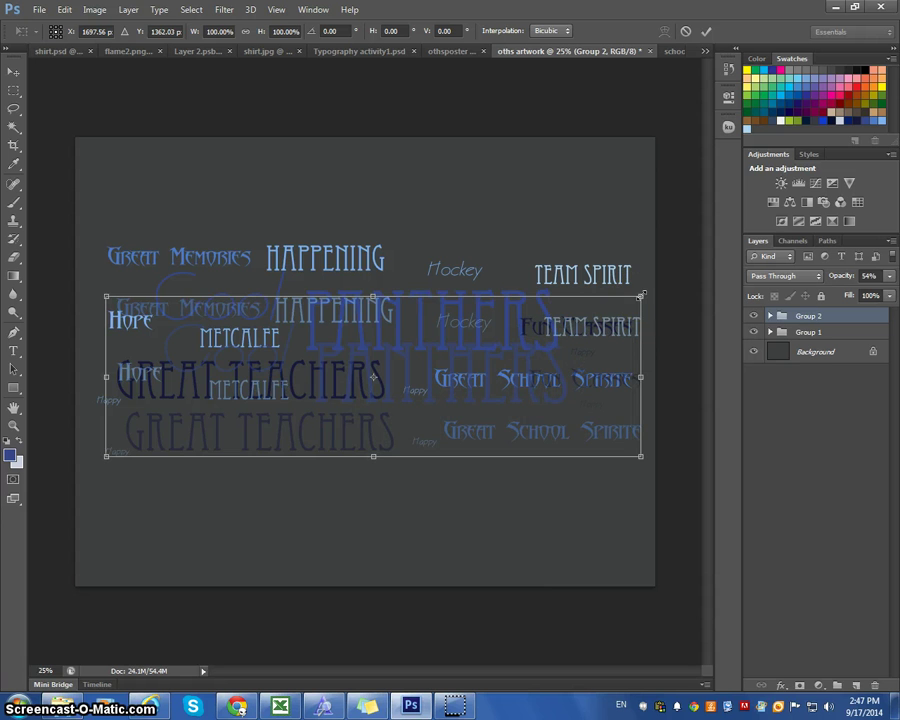
drag(641, 296, 414, 316)
click(237, 257)
click(325, 292)
drag(325, 297, 386, 342)
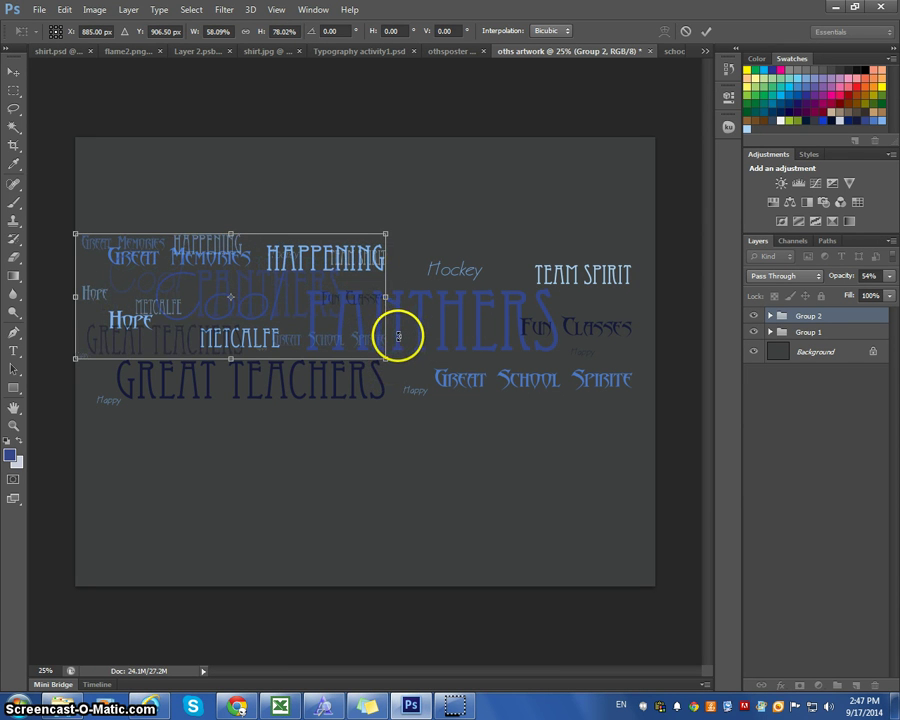
mouse_move(397, 337)
mouse_down()
mouse_move(364, 305)
mouse_move(330, 296)
mouse_move(372, 297)
mouse_move(399, 312)
mouse_up()
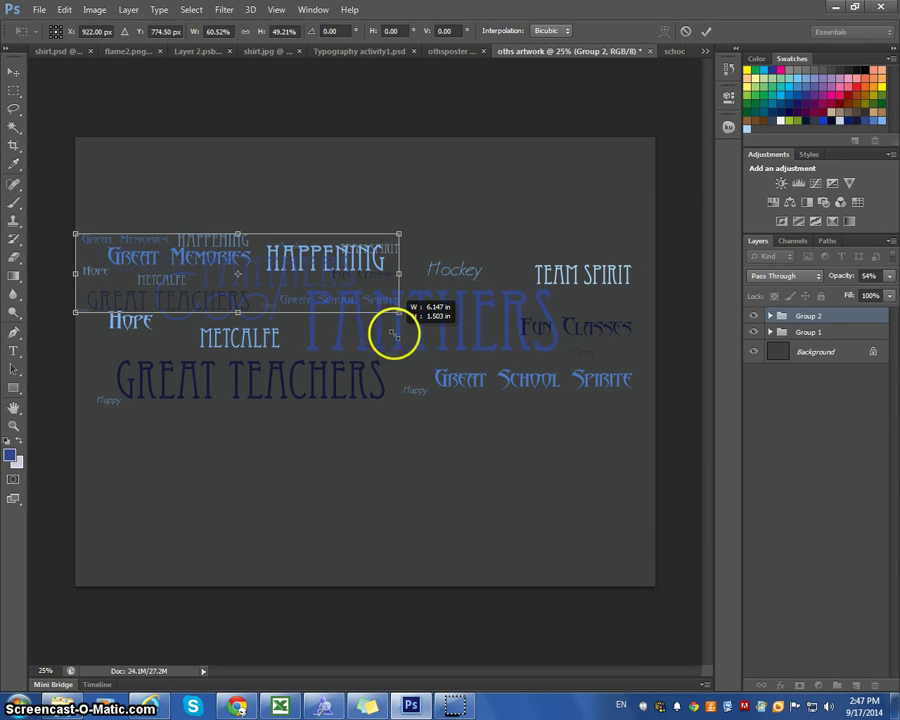
drag(392, 334, 270, 268)
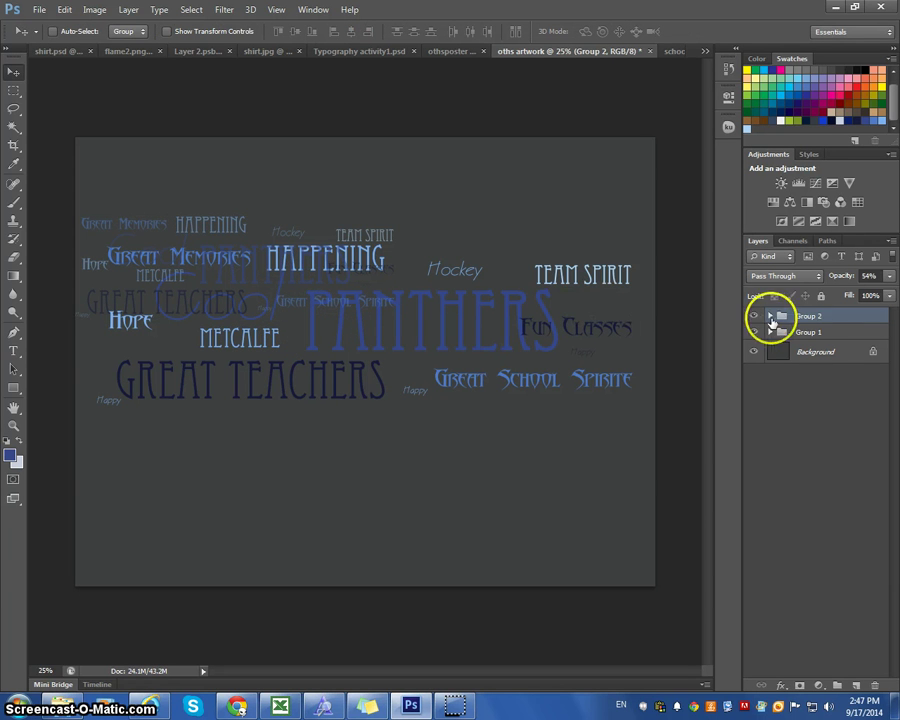
Duplicate Group 2 as Group 3 and drag it toward the upper right
right_click(806, 321)
click(780, 348)
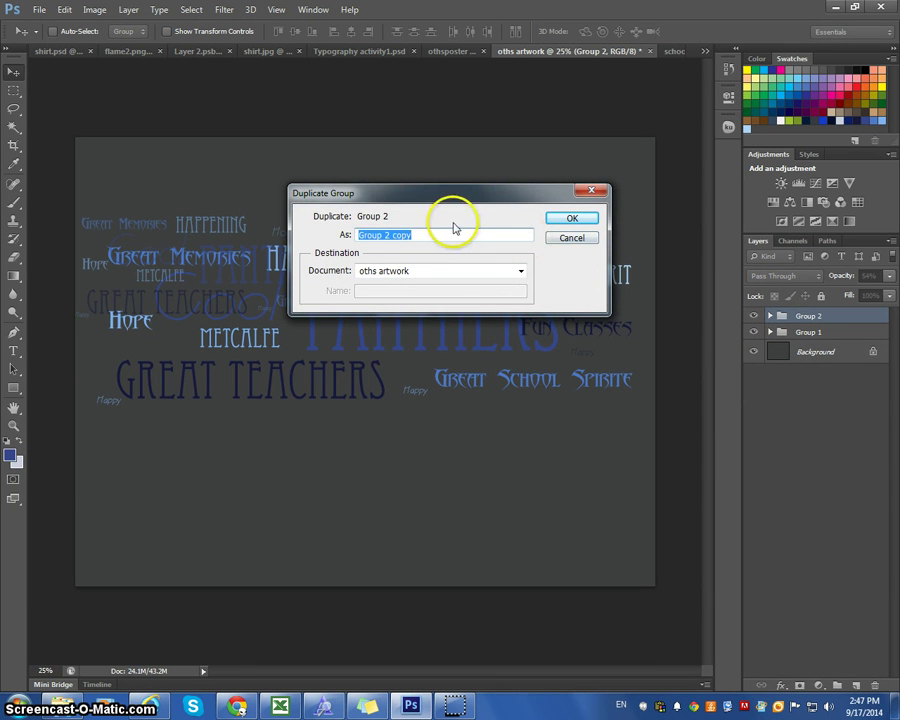
drag(440, 233, 385, 235)
text(3)
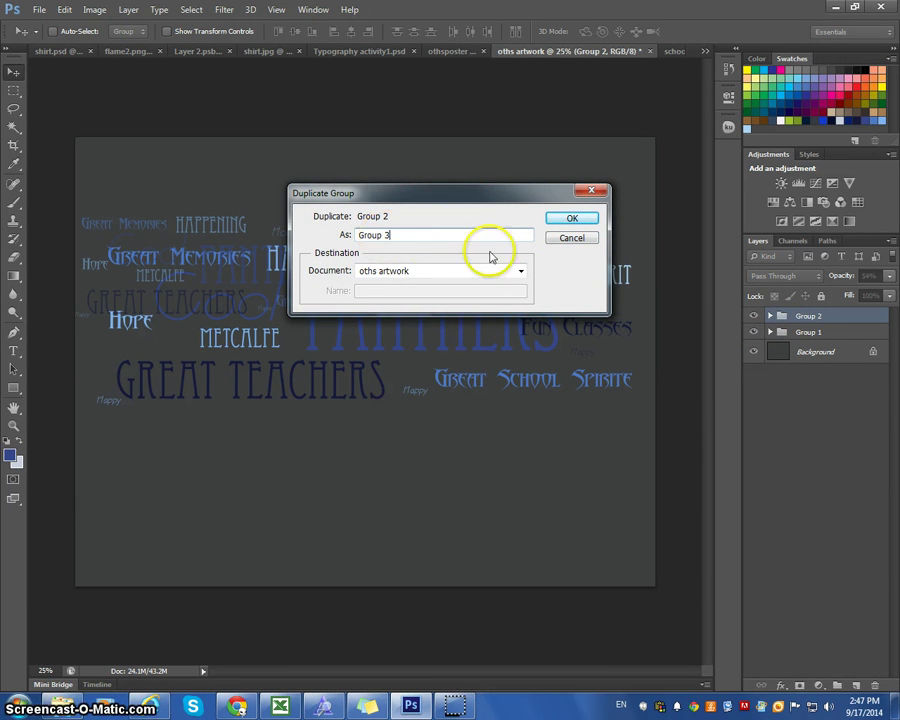
click(571, 218)
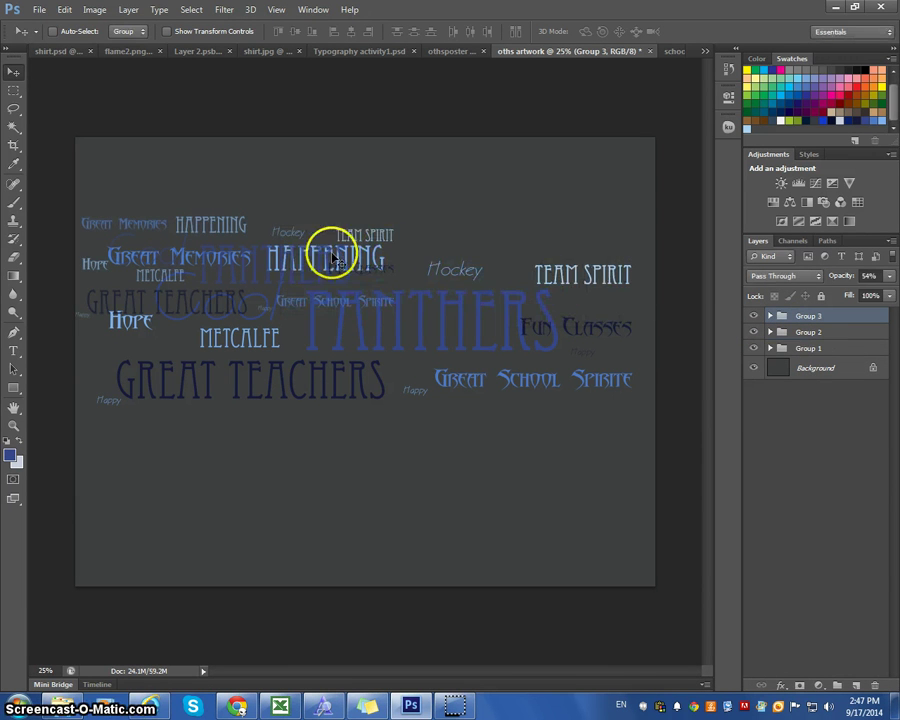
drag(326, 290, 582, 287)
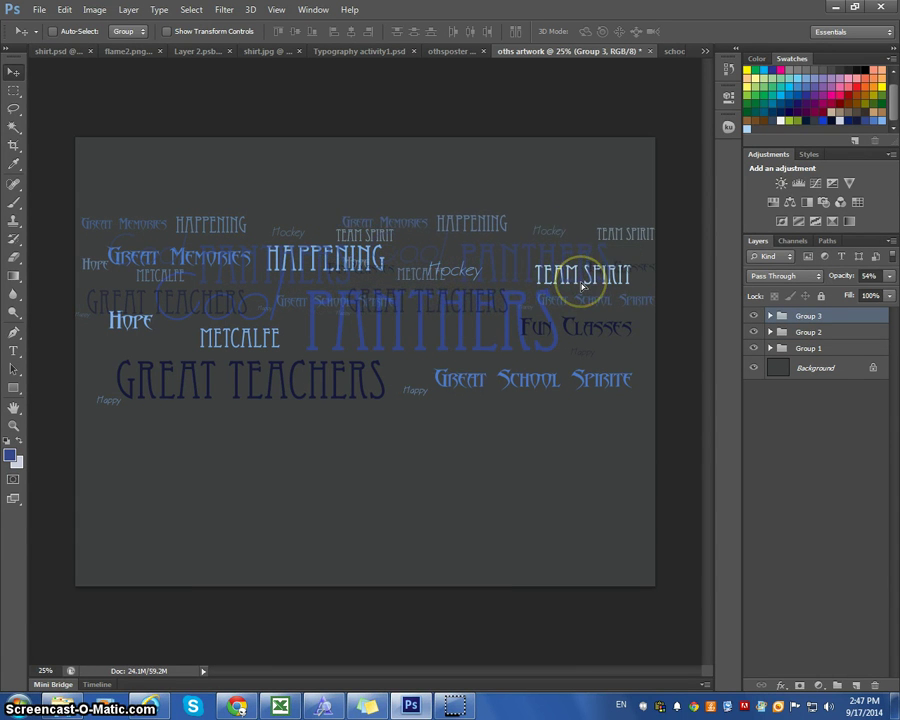
Duplicate Group 3 as 'Group 4' and drag the copy down into the lower right of the collage
right_click(812, 316)
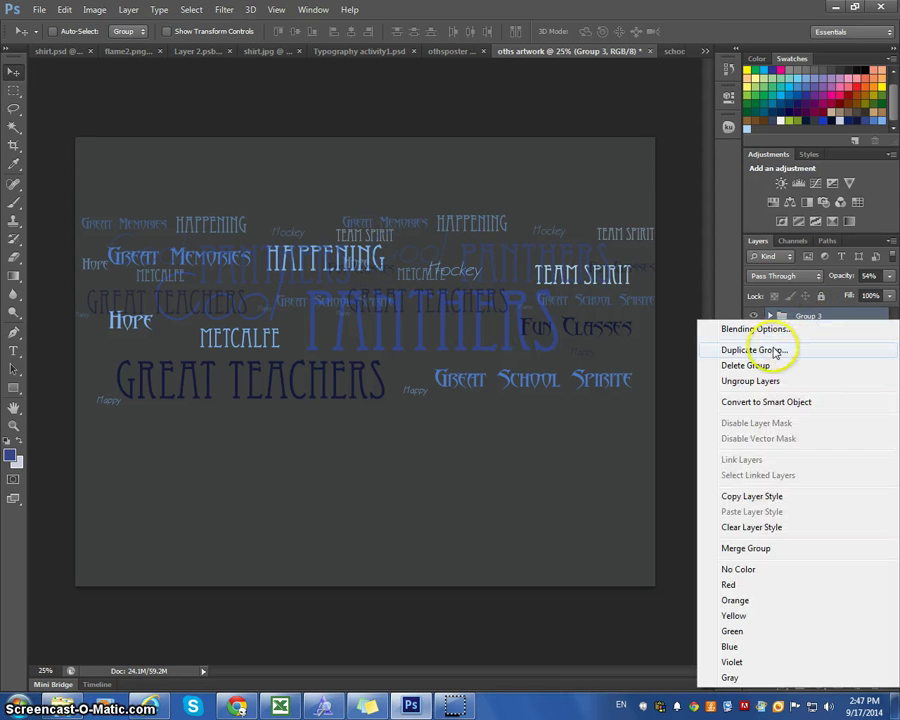
click(775, 352)
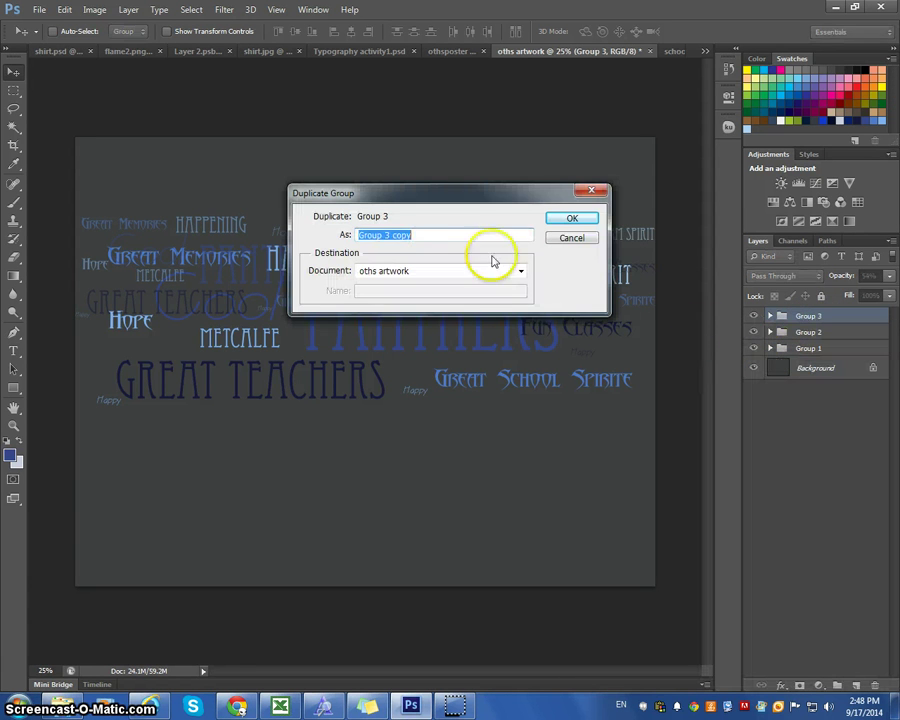
click(462, 240)
drag(462, 237, 390, 236)
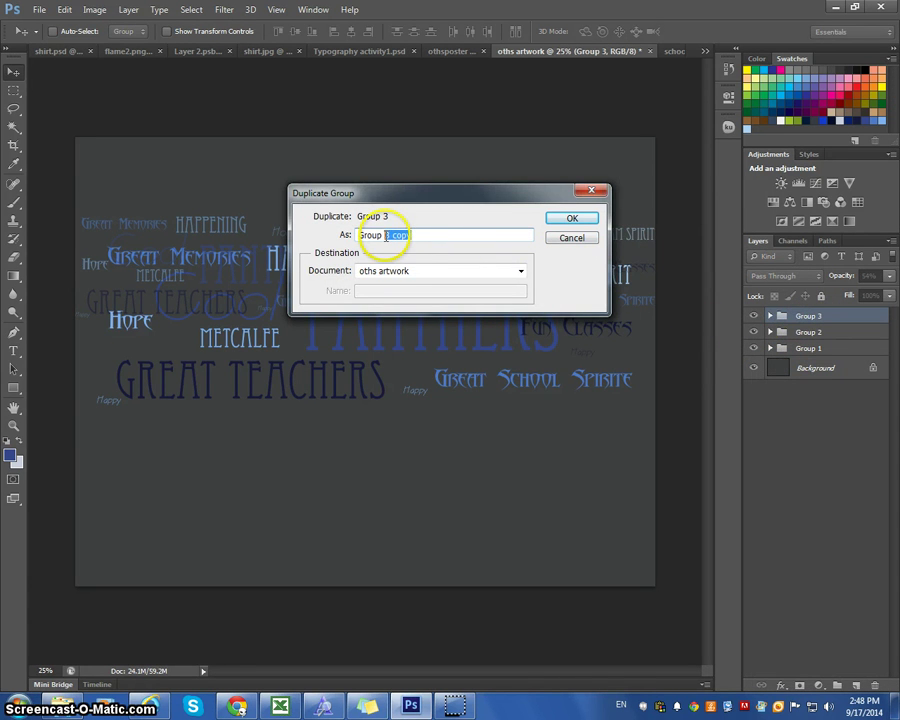
text(4)
click(570, 220)
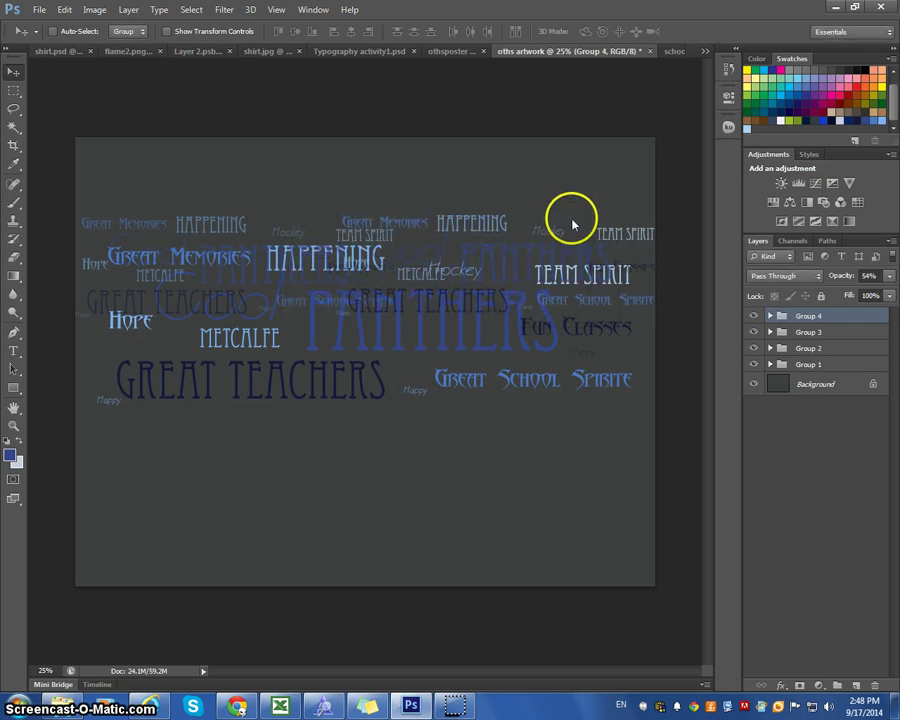
drag(527, 275, 524, 381)
Set Group 4 opacity to 47%, then duplicate it and drag the copy to the lower left
click(888, 278)
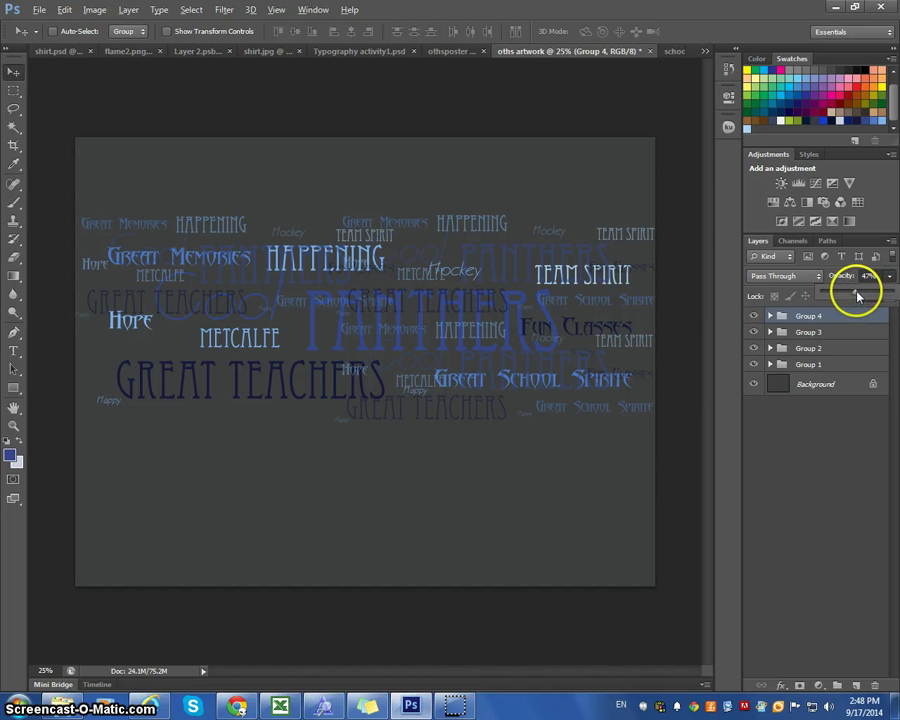
right_click(842, 320)
click(779, 353)
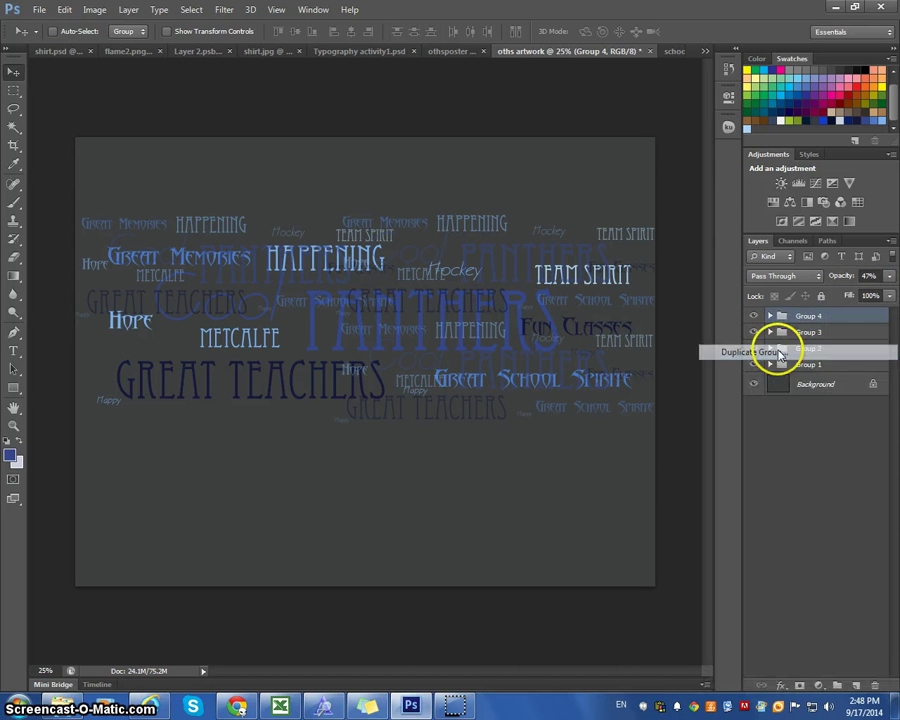
click(566, 220)
drag(560, 318, 195, 382)
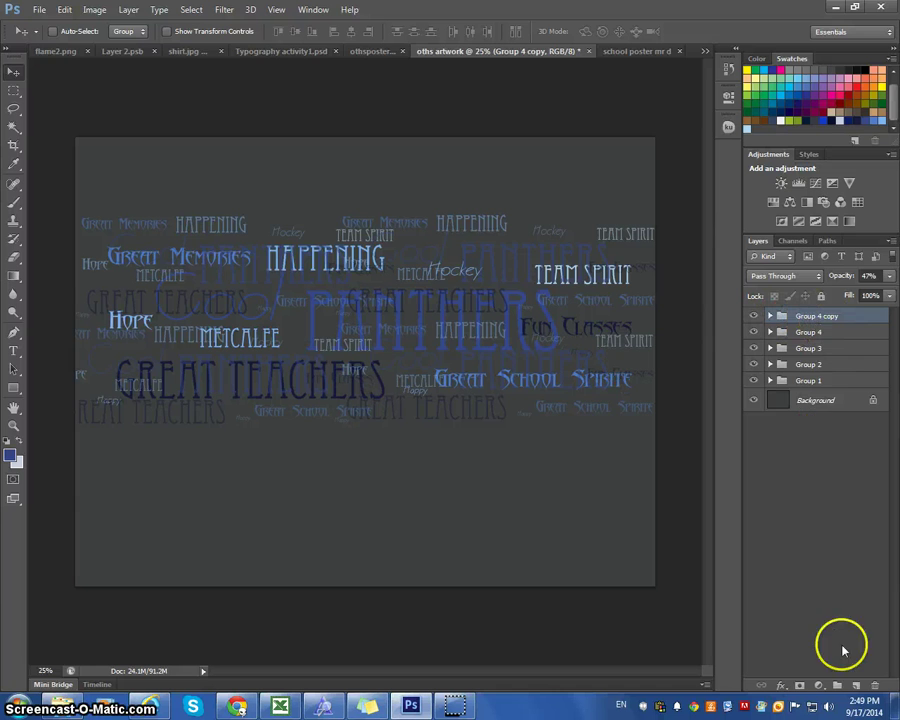
Add a new empty layer and set the Horizontal Type Tool's font size to 300 pt
click(856, 685)
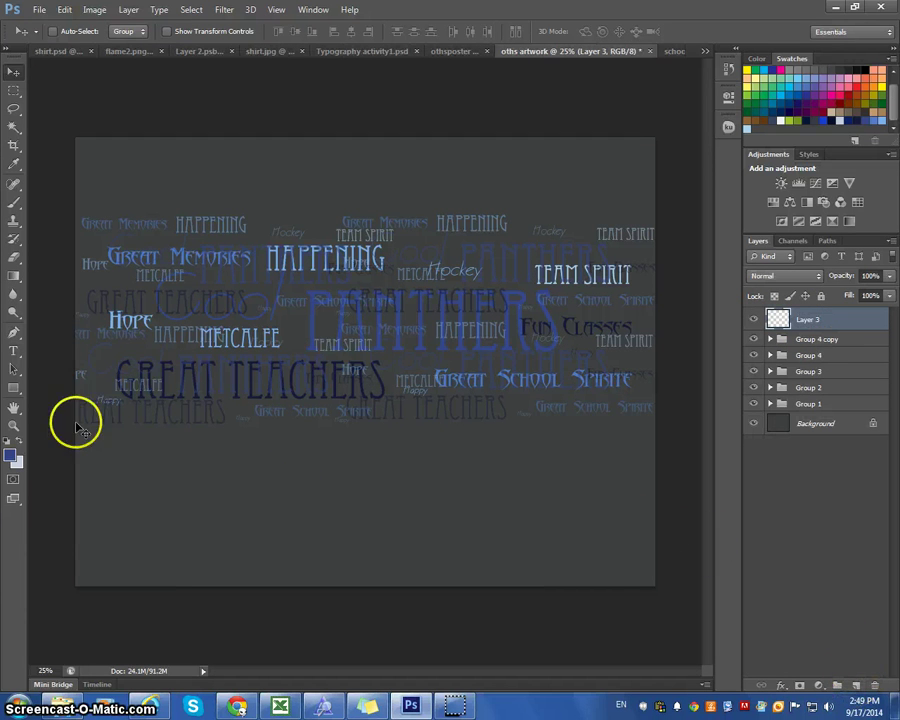
click(12, 355)
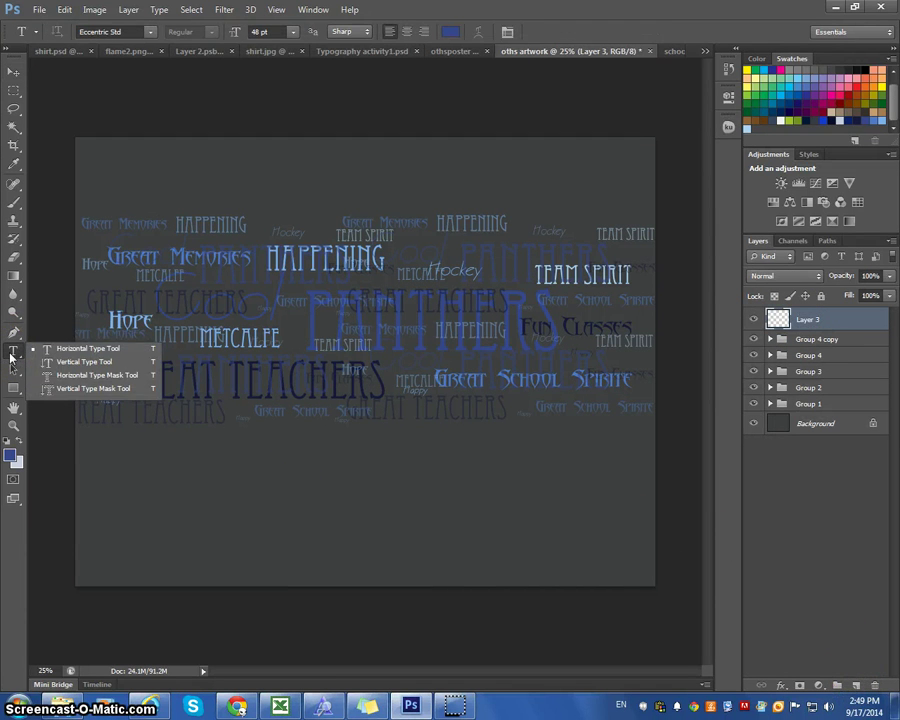
click(88, 348)
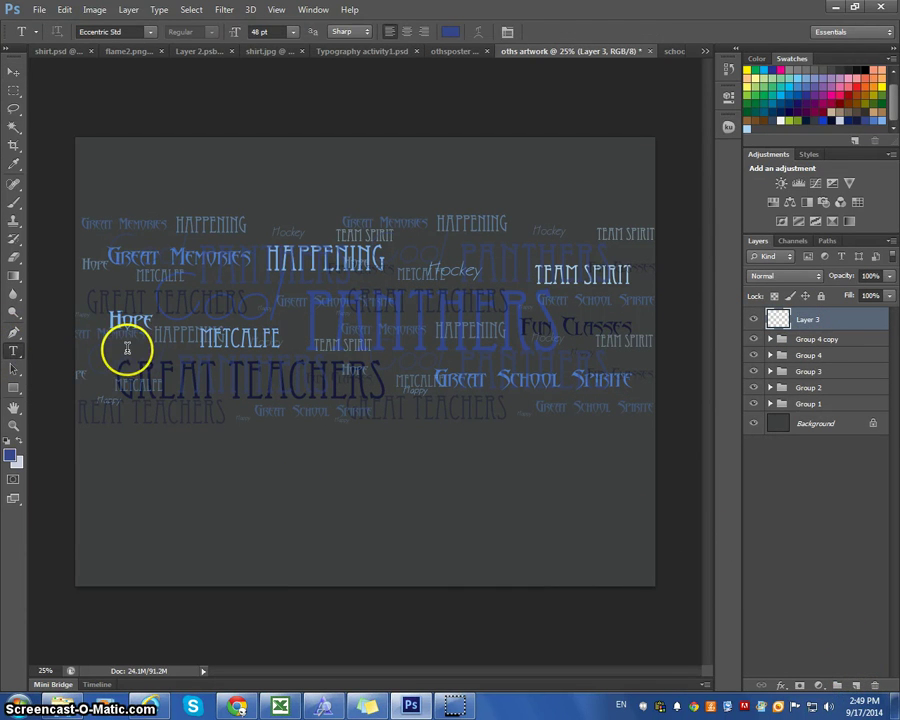
click(229, 332)
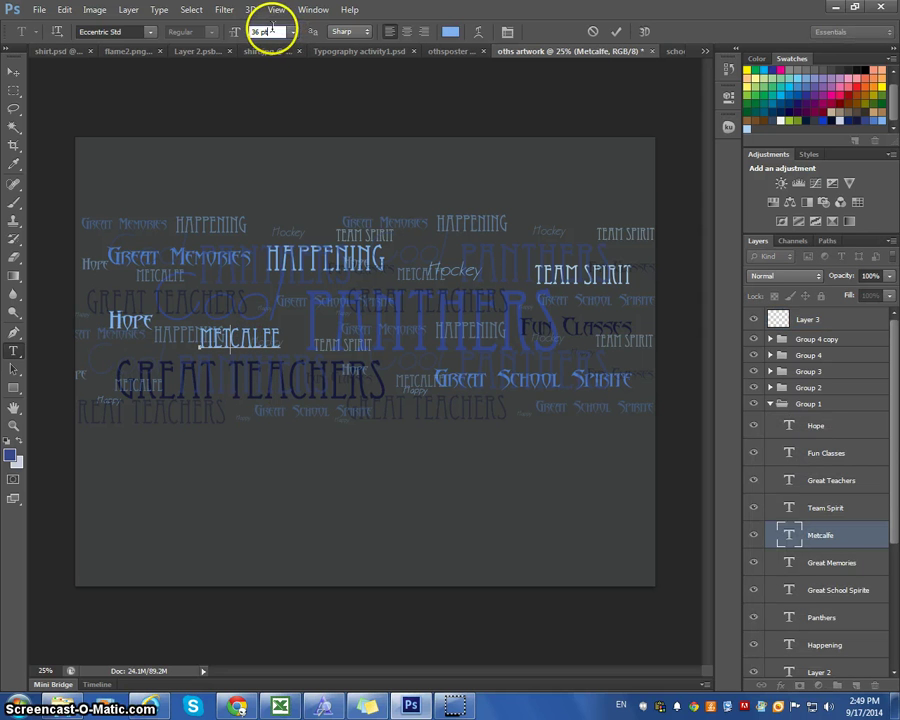
drag(271, 28, 238, 28)
text(300)
key(Return)
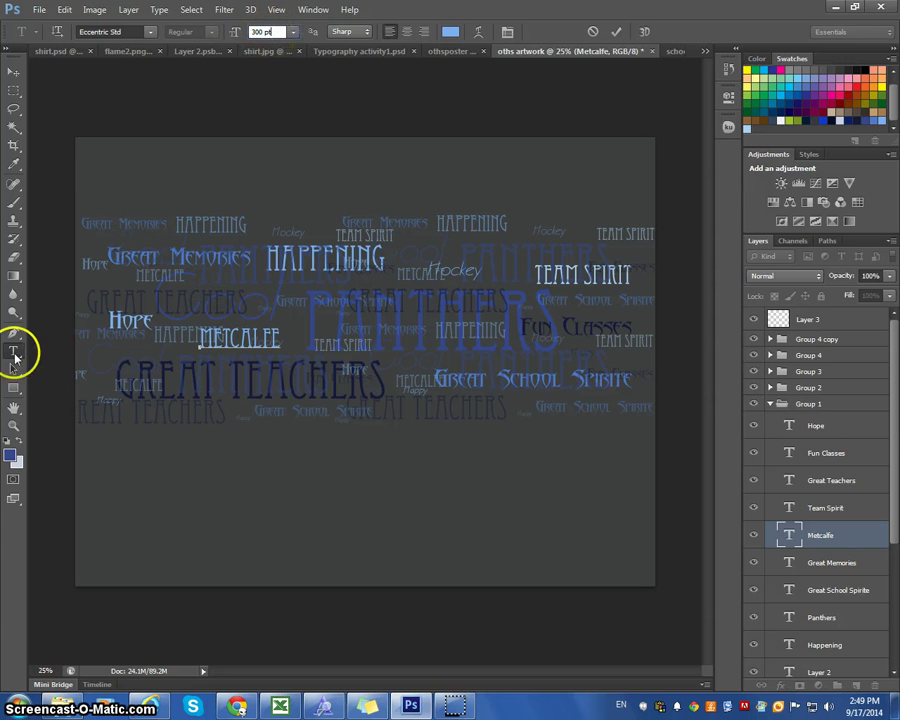
click(13, 72)
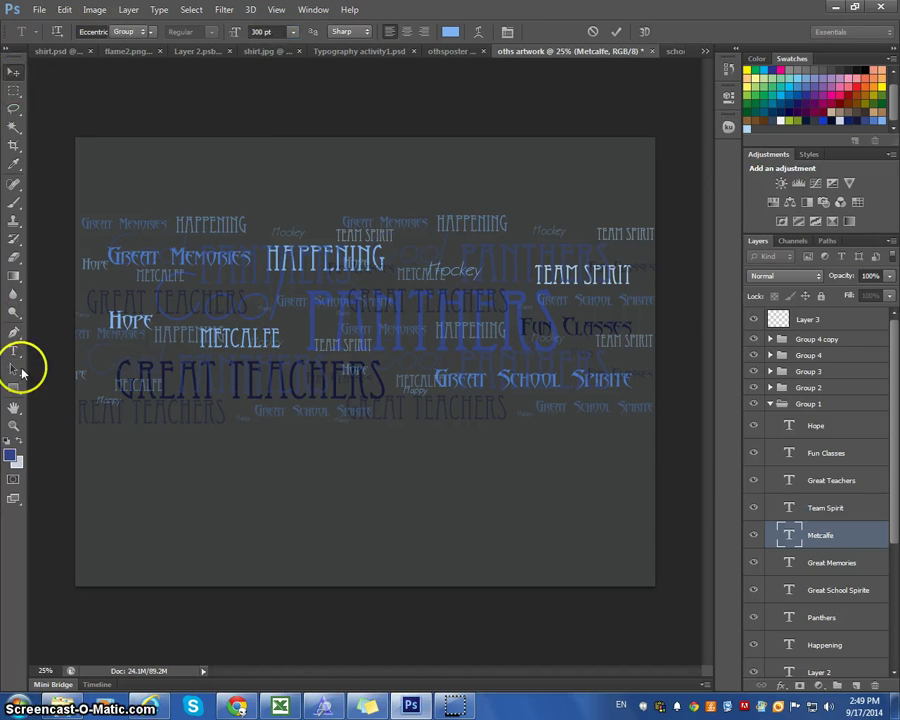
Start a new 300 pt text entry on Layer 3 near the lower left of the poster
click(13, 351)
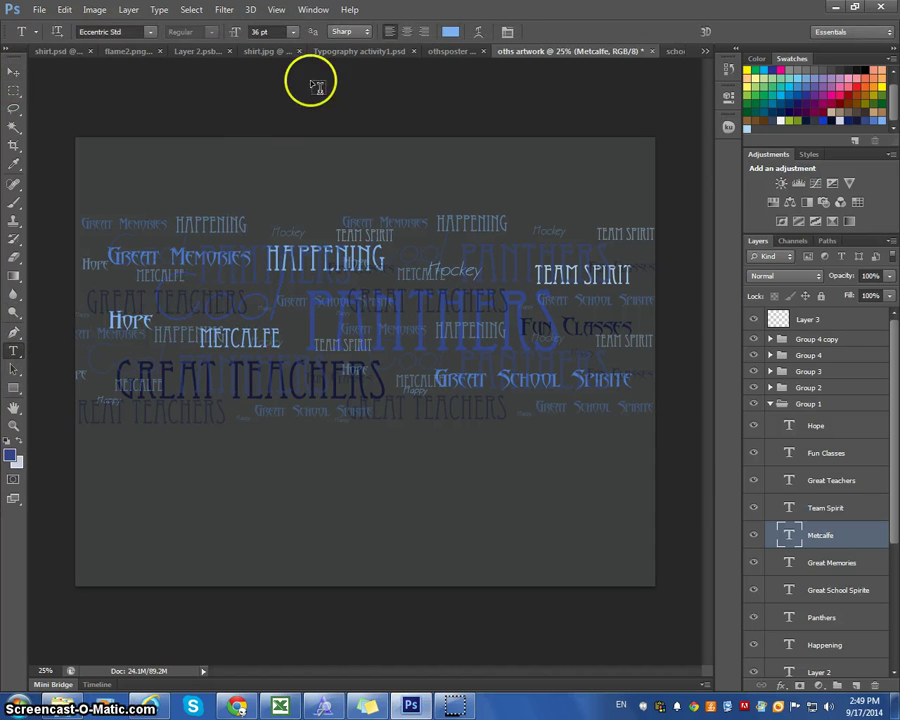
click(264, 31)
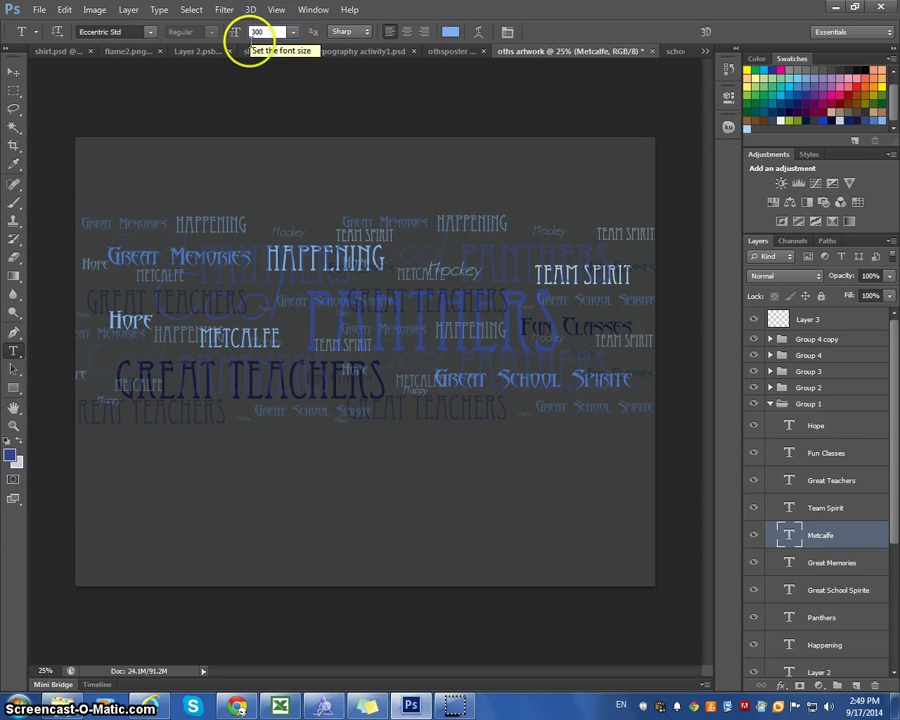
click(186, 325)
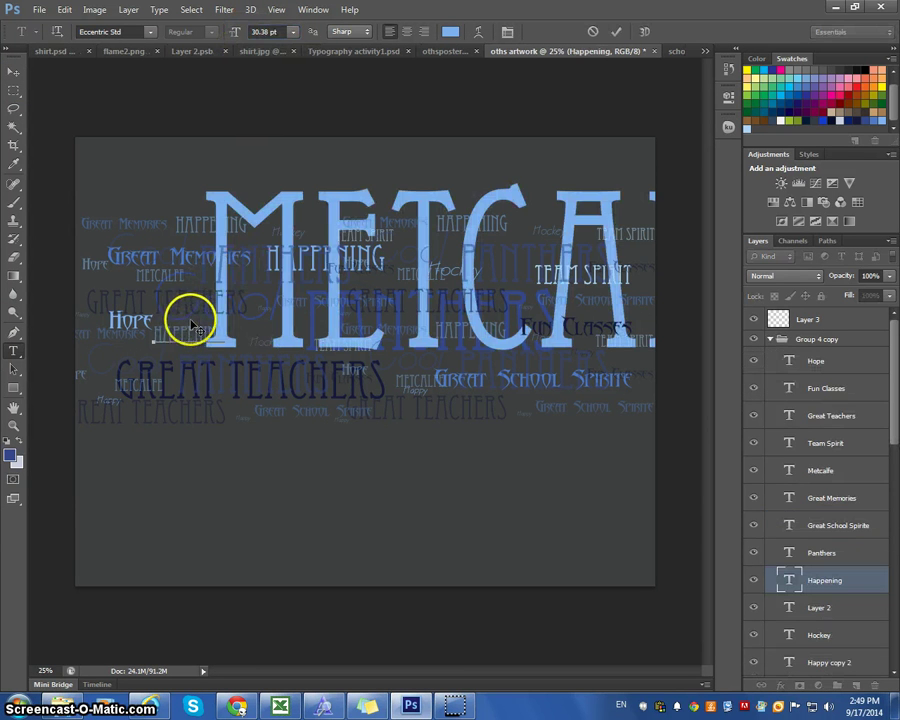
click(806, 322)
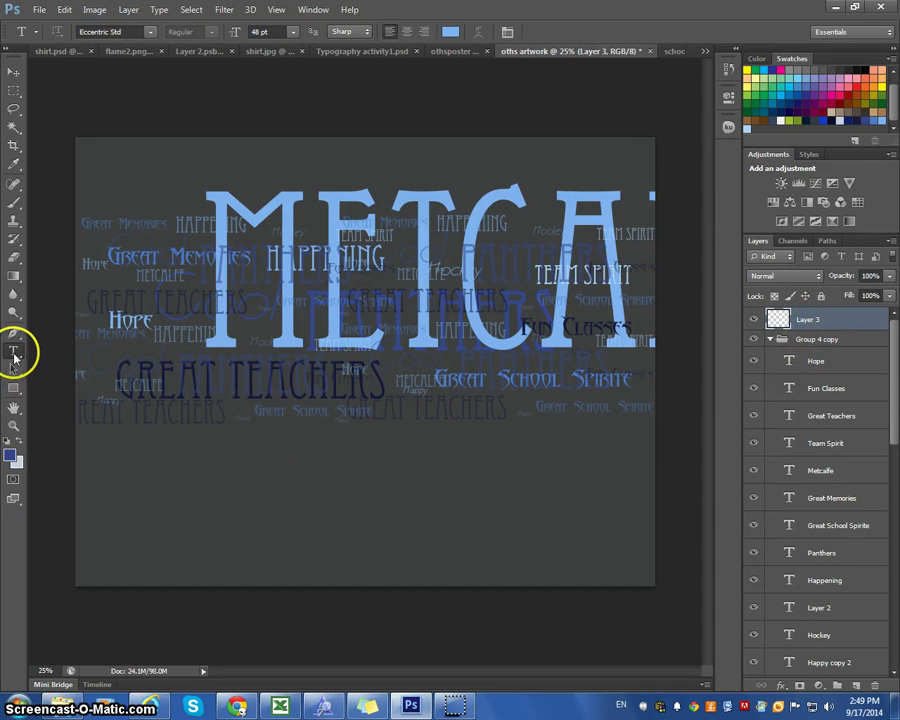
click(200, 484)
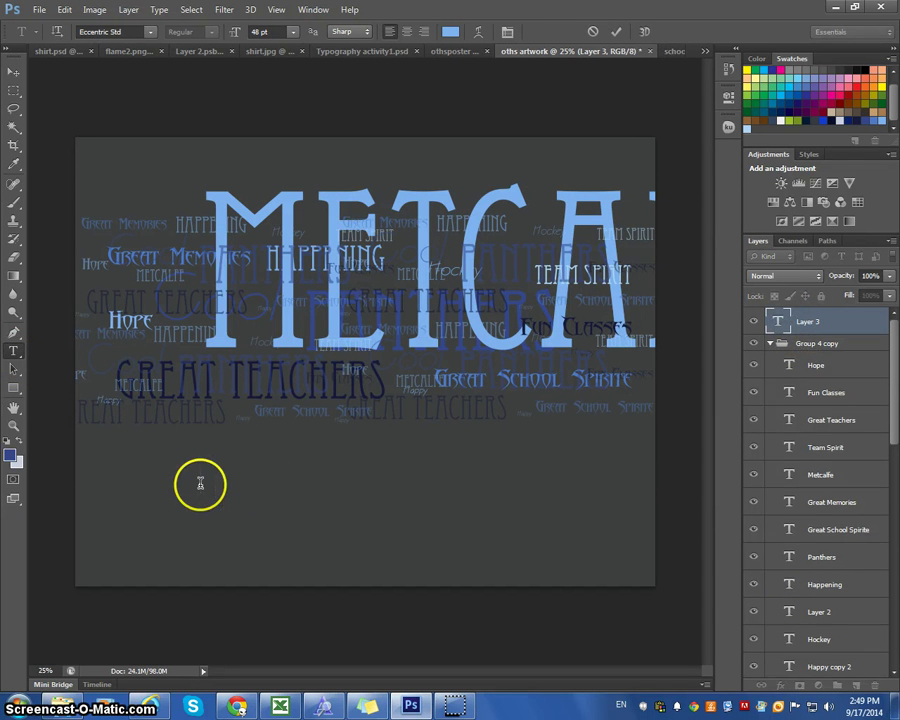
click(257, 31)
text(300)
key(Return)
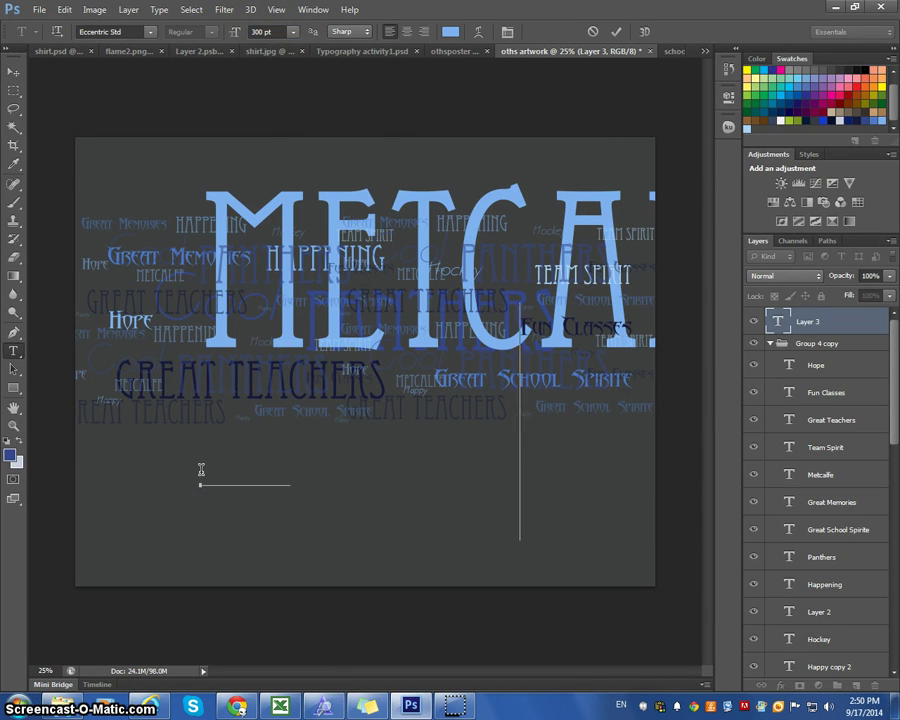
Type 'OTHS' and commit it as the large lettering
text(OTHS)
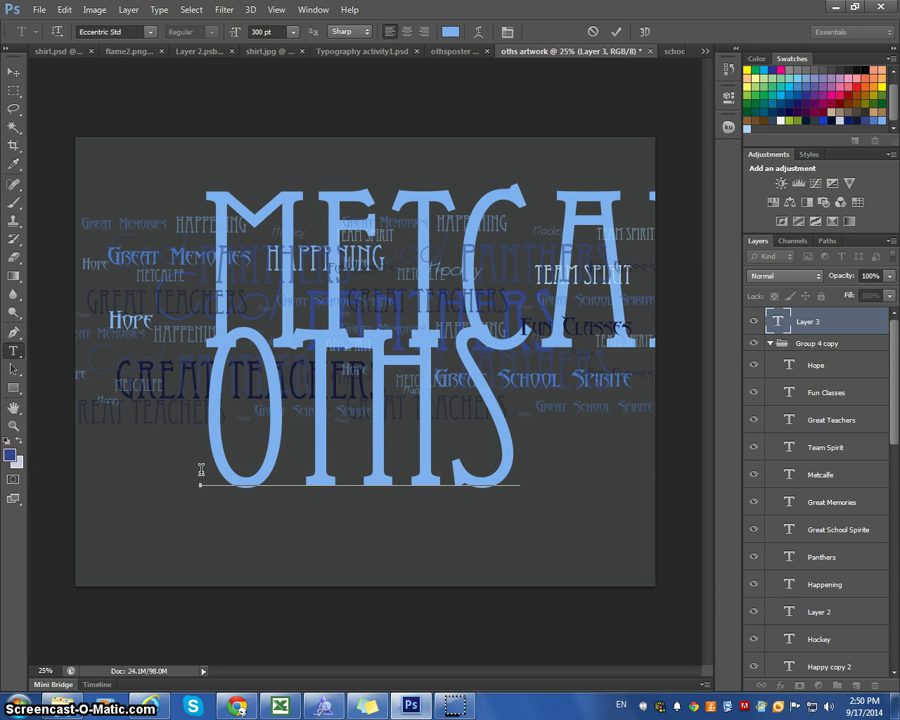
click(263, 357)
key(BackSpace)
key(BackSpace)
key(BackSpace)
key(BackSpace)
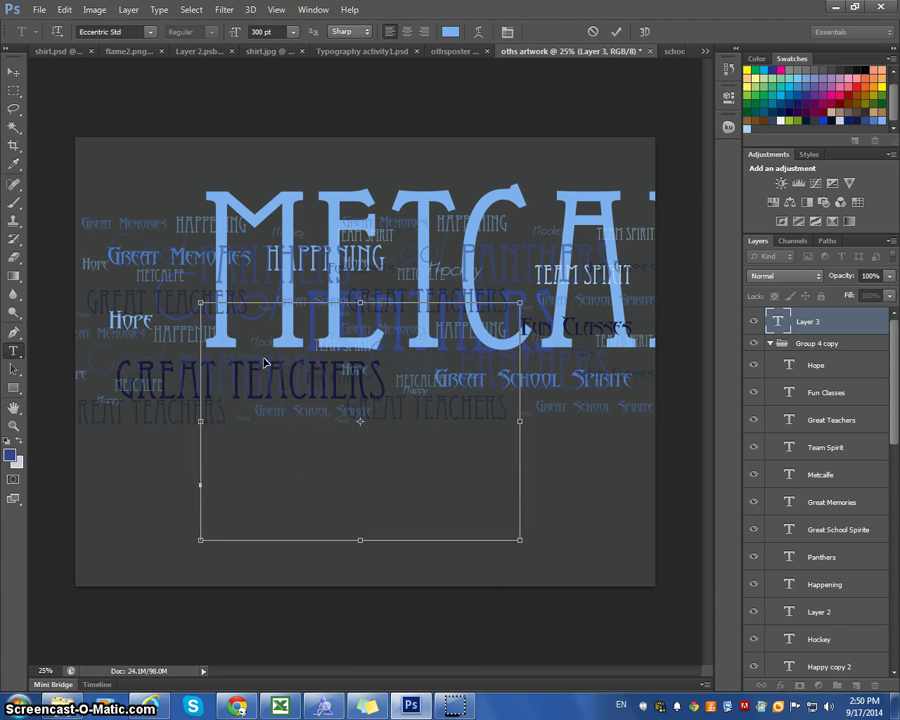
key(ctrl+z)
key(ctrl+z)
key(ctrl+z)
click(247, 251)
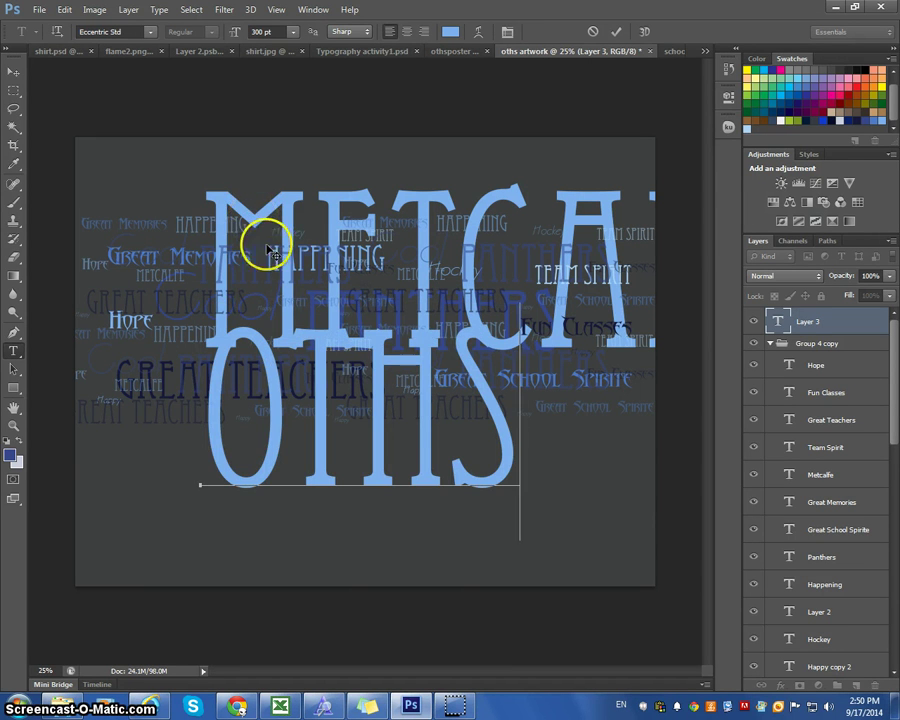
drag(895, 410, 897, 484)
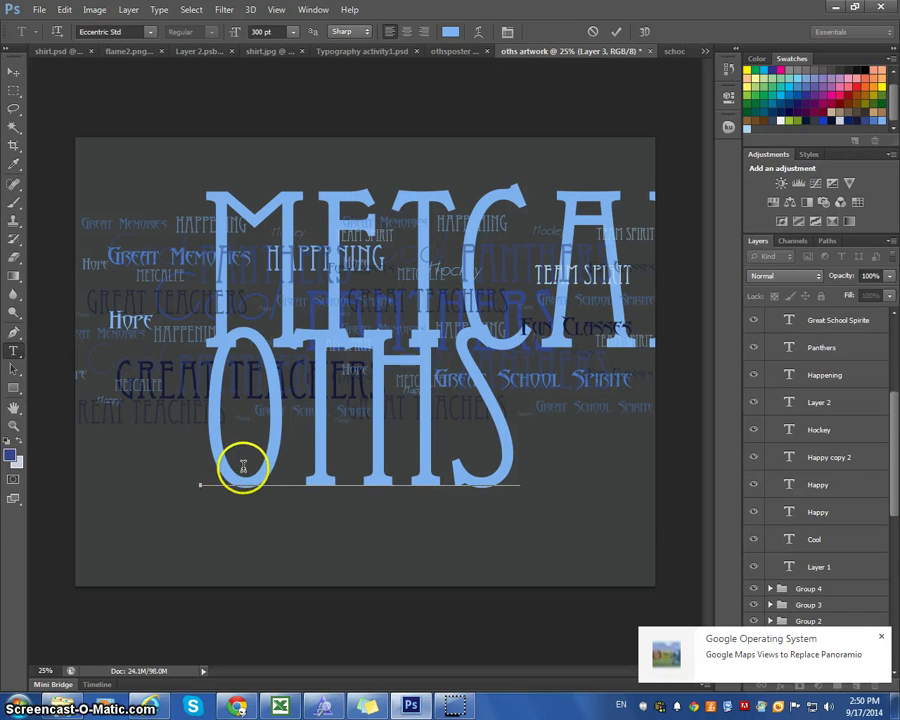
key(Escape)
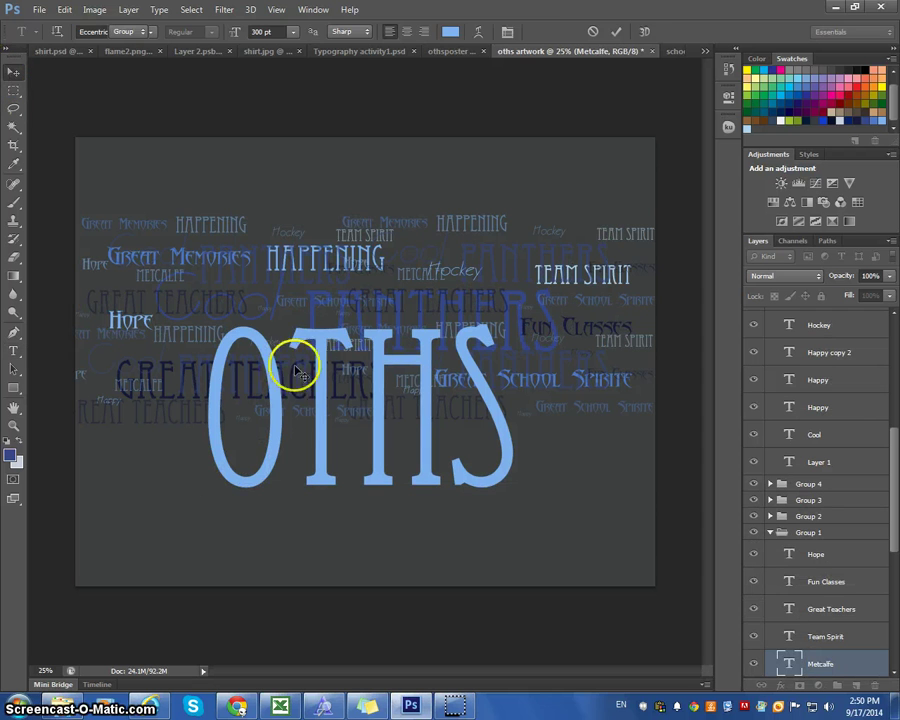
Select the oths text layer and move the OTHS lettering higher on the poster
key(v)
drag(315, 342, 317, 315)
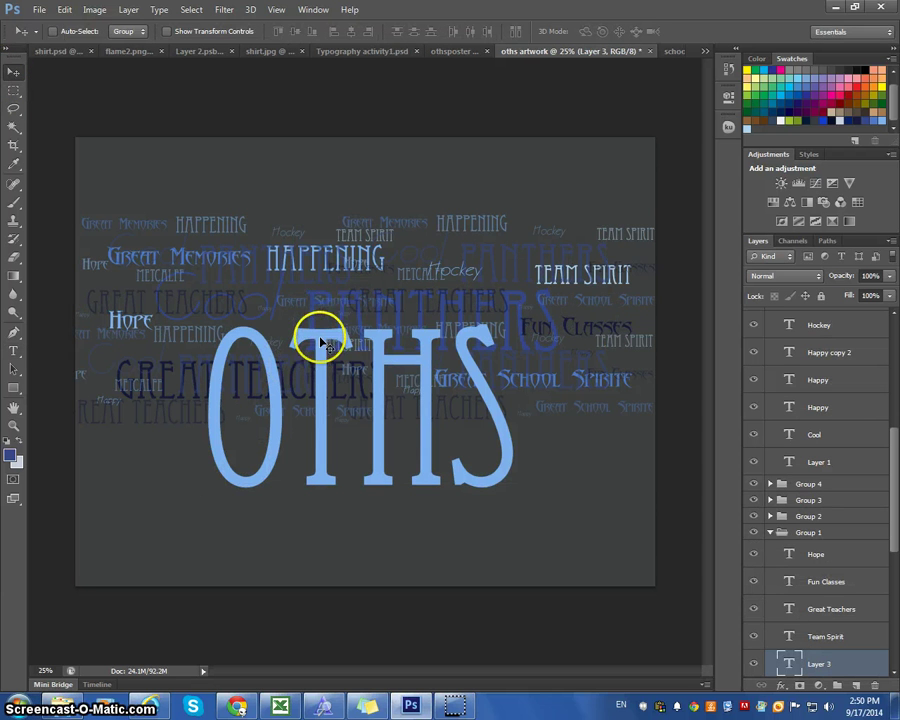
drag(891, 437, 886, 311)
click(820, 316)
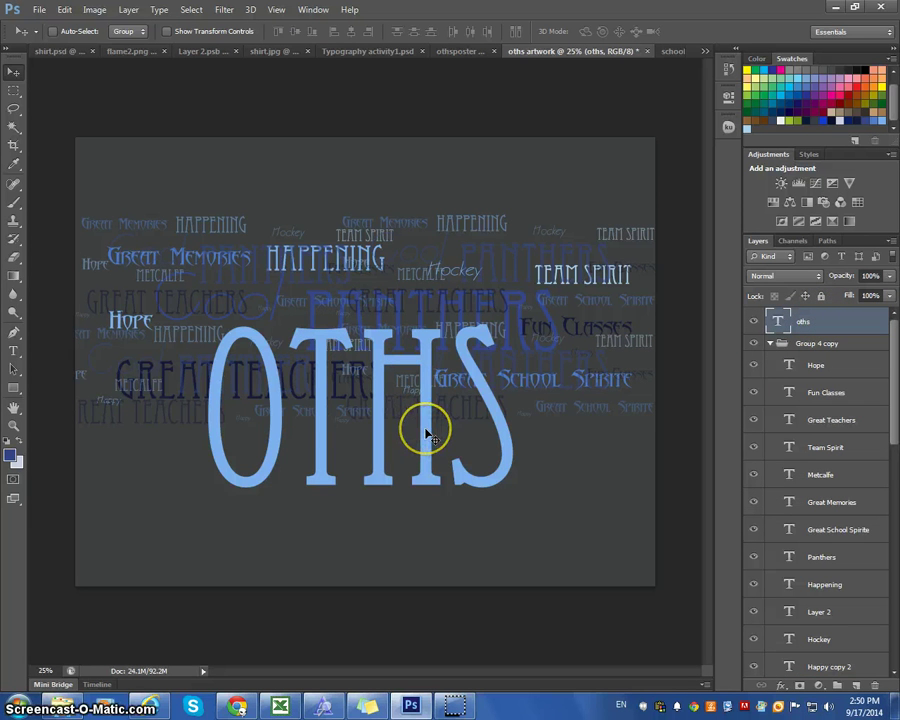
drag(425, 435, 428, 352)
Set the OTHS tracking to 25 in the Character panel and nudge it slightly left
click(318, 9)
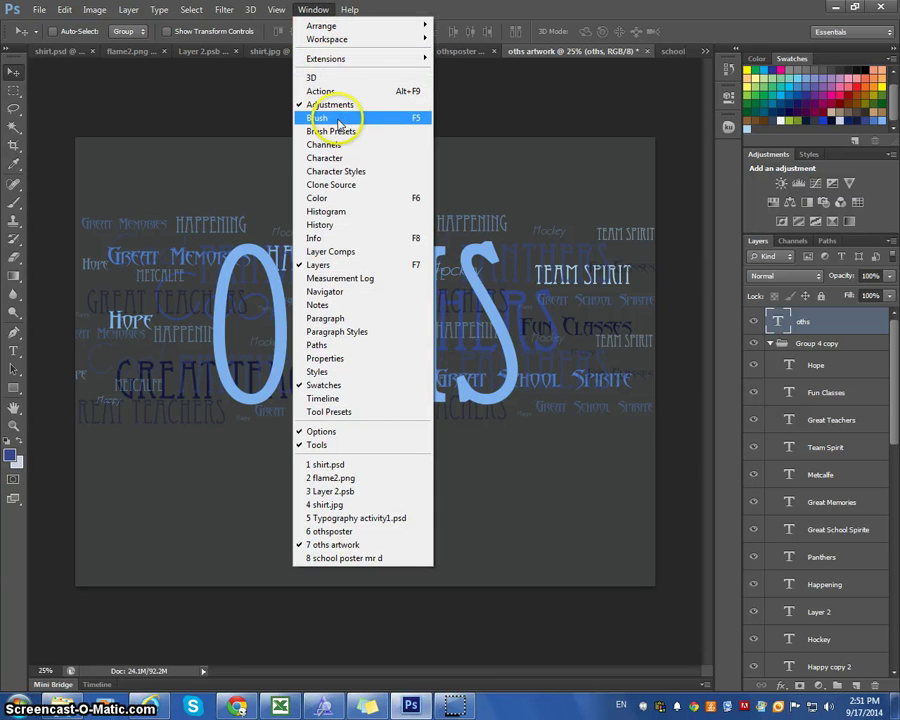
click(350, 157)
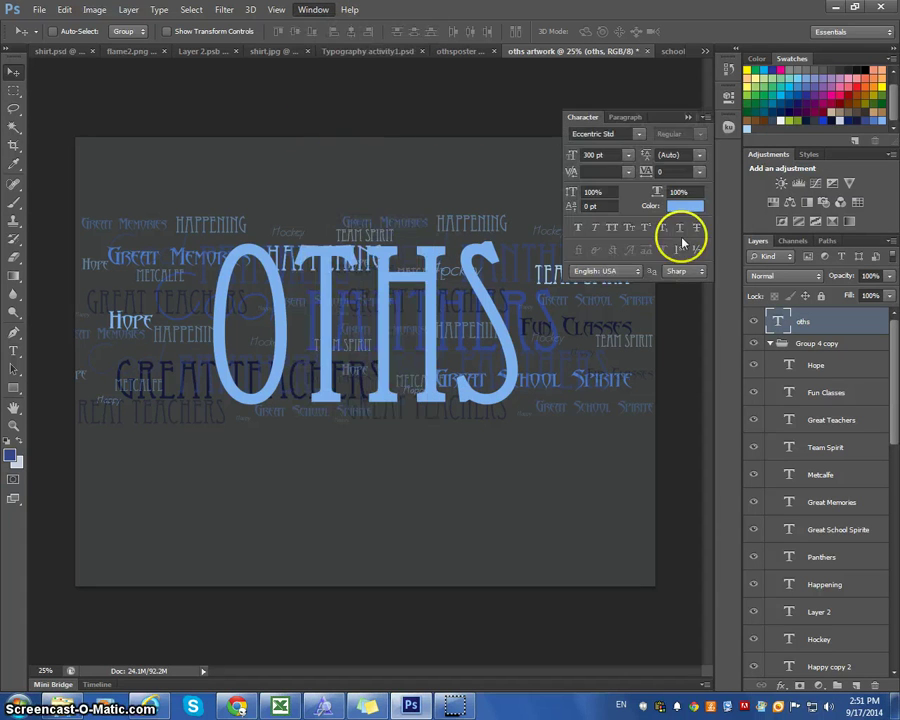
click(699, 171)
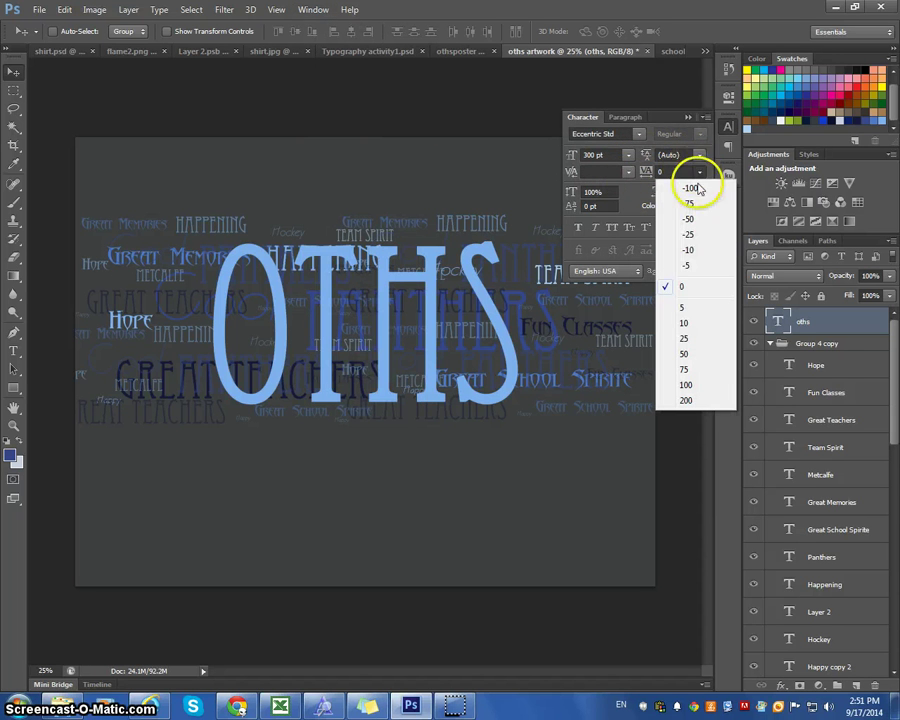
click(684, 338)
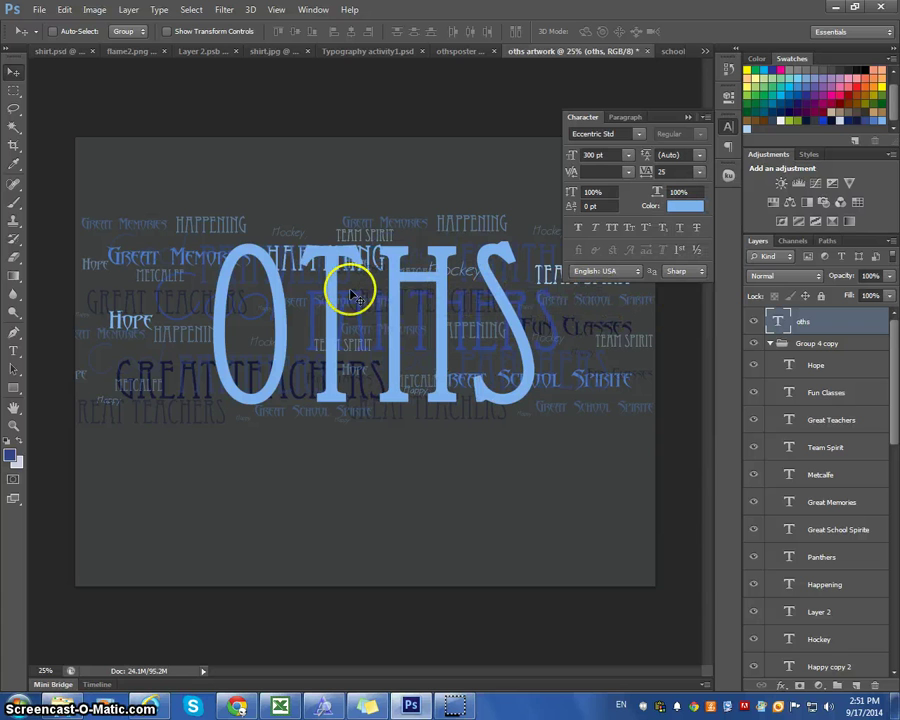
drag(327, 298, 317, 295)
click(688, 117)
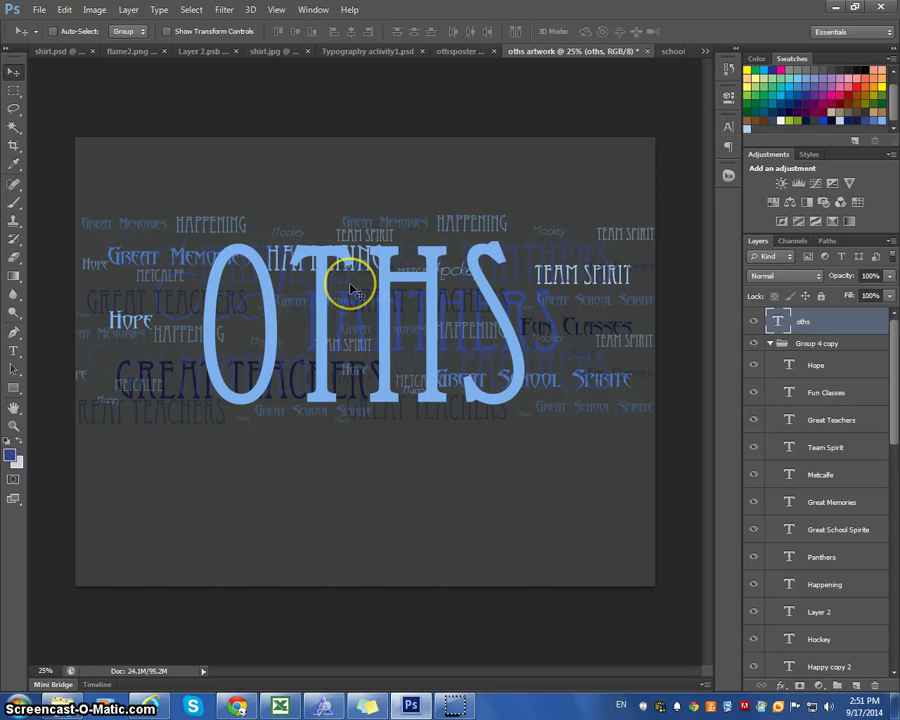
Add a layer mask to the oths layer and bring up the Gradient Overlay style
click(800, 686)
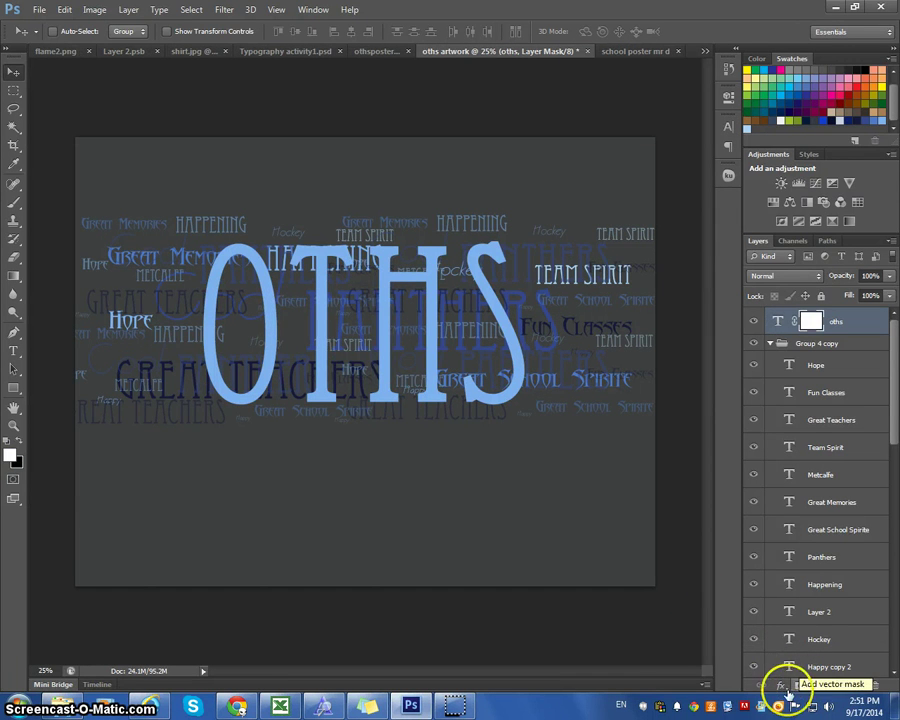
click(783, 686)
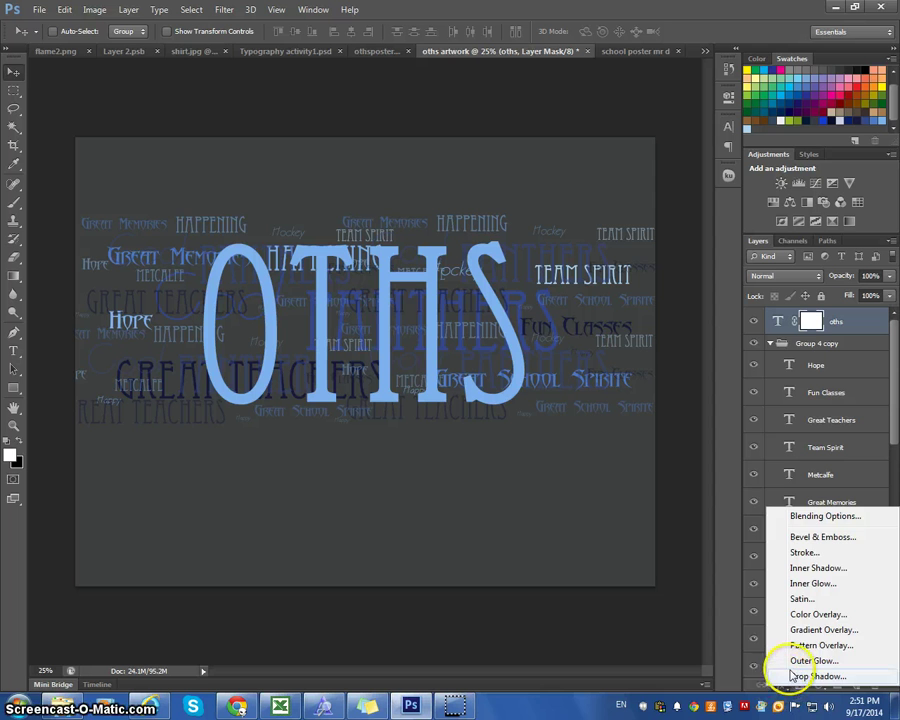
key(Escape)
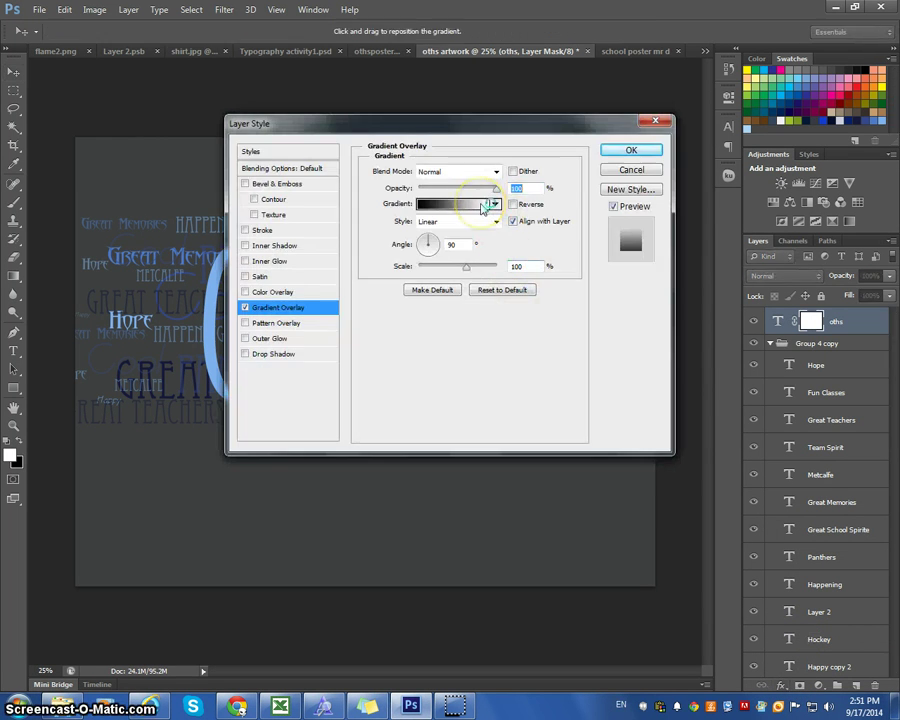
Edit the overlay gradient to navy end stops with a white middle stop, and apply it
click(483, 205)
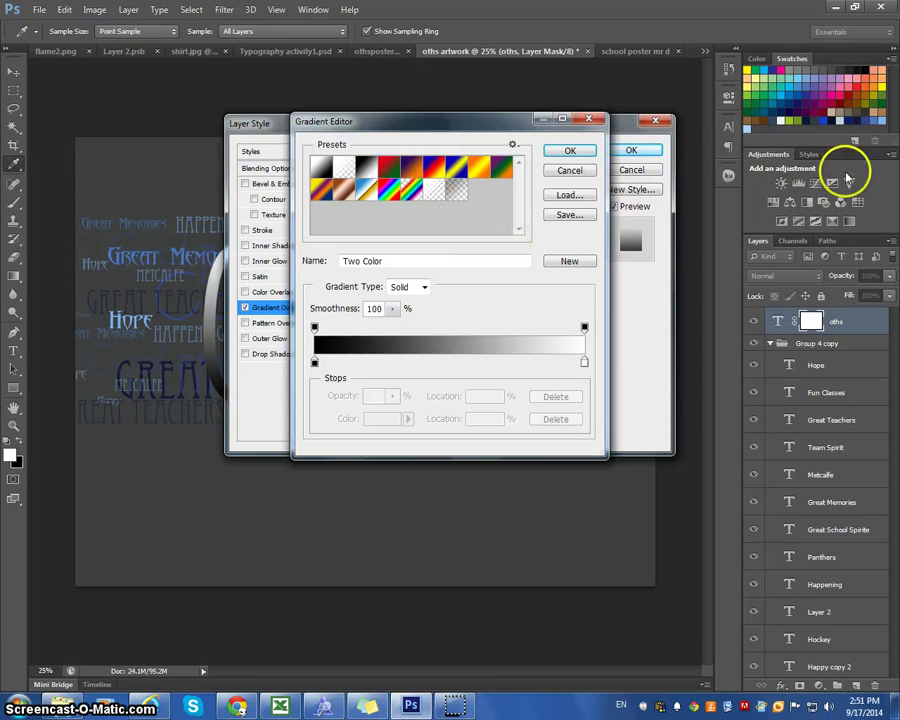
click(376, 360)
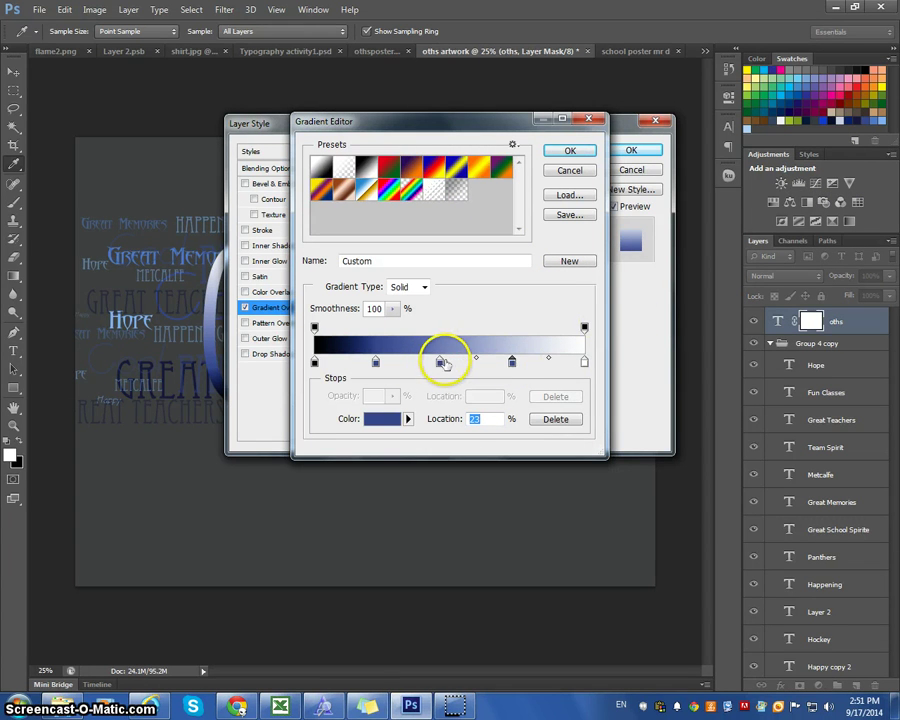
click(585, 362)
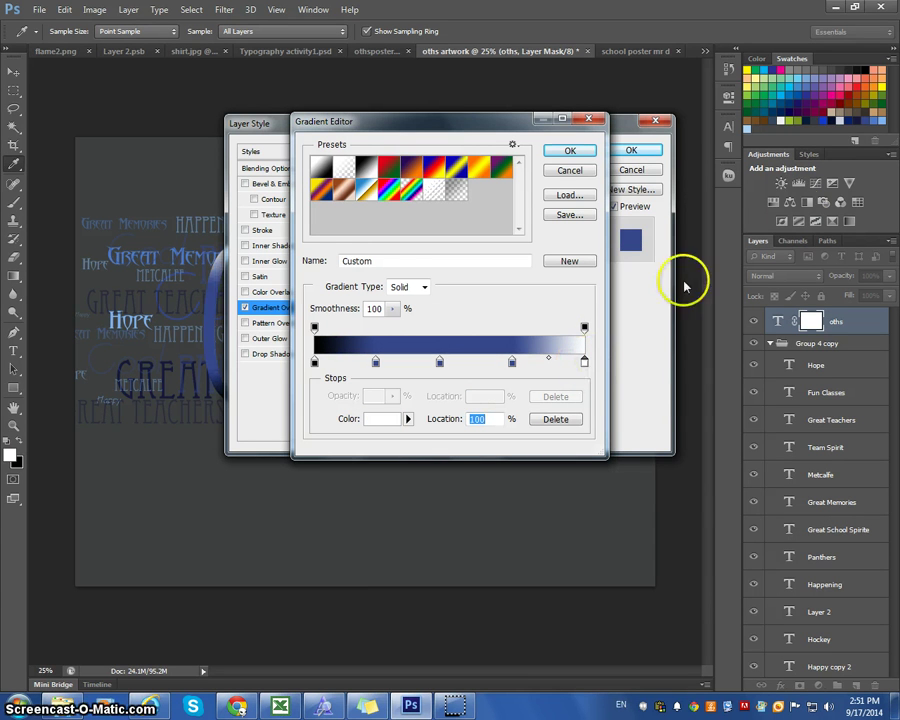
click(862, 117)
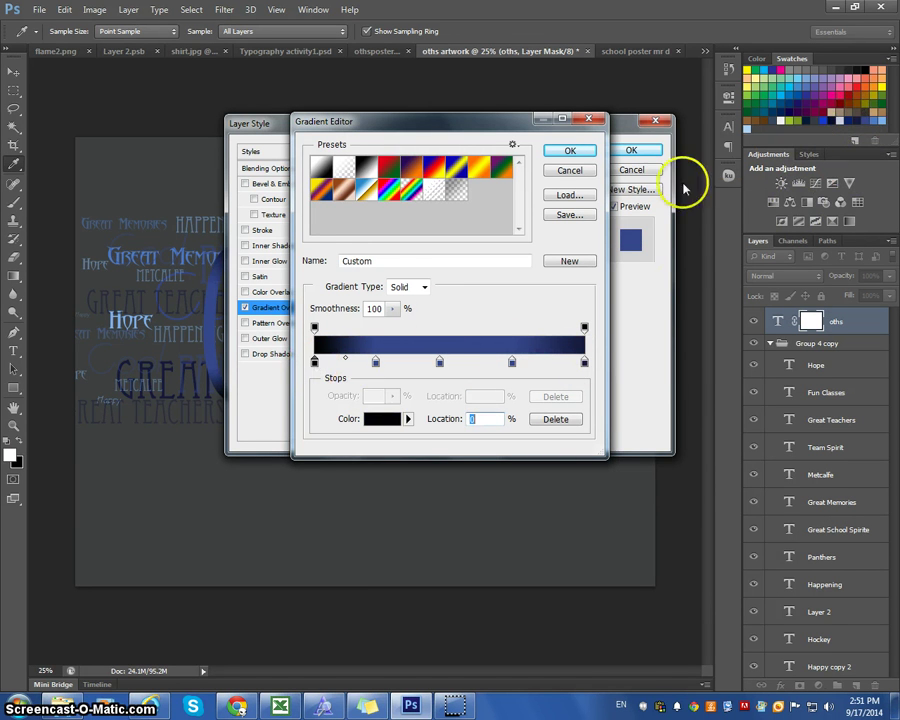
click(855, 117)
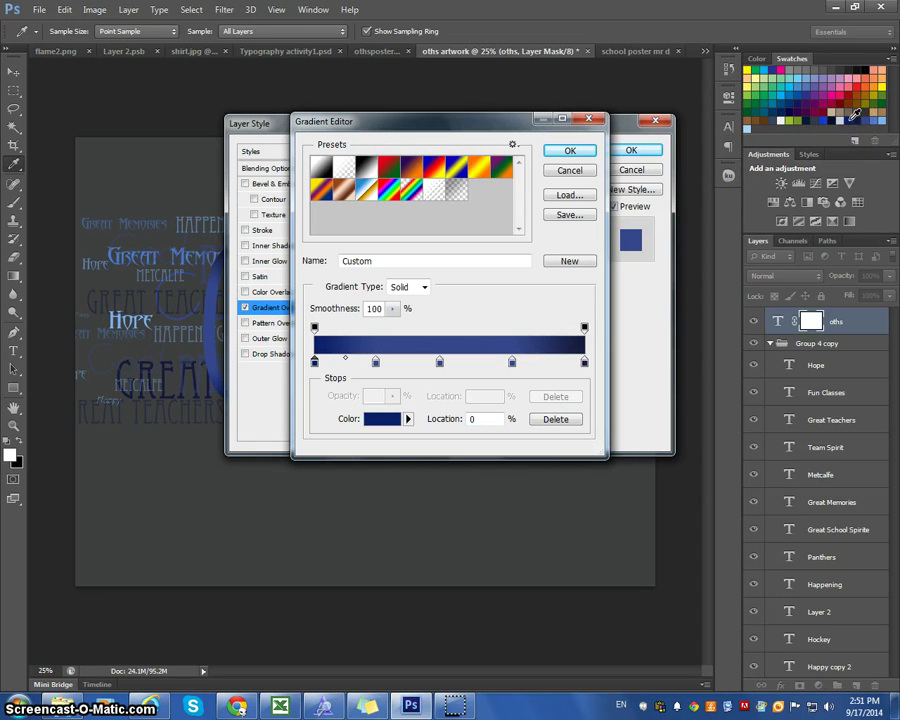
click(440, 362)
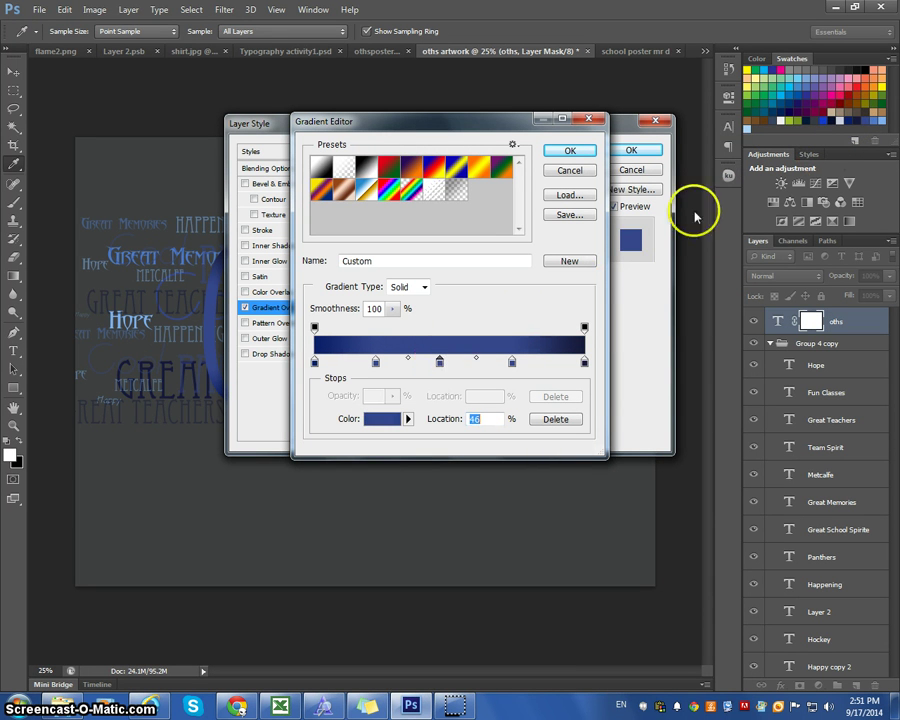
click(785, 118)
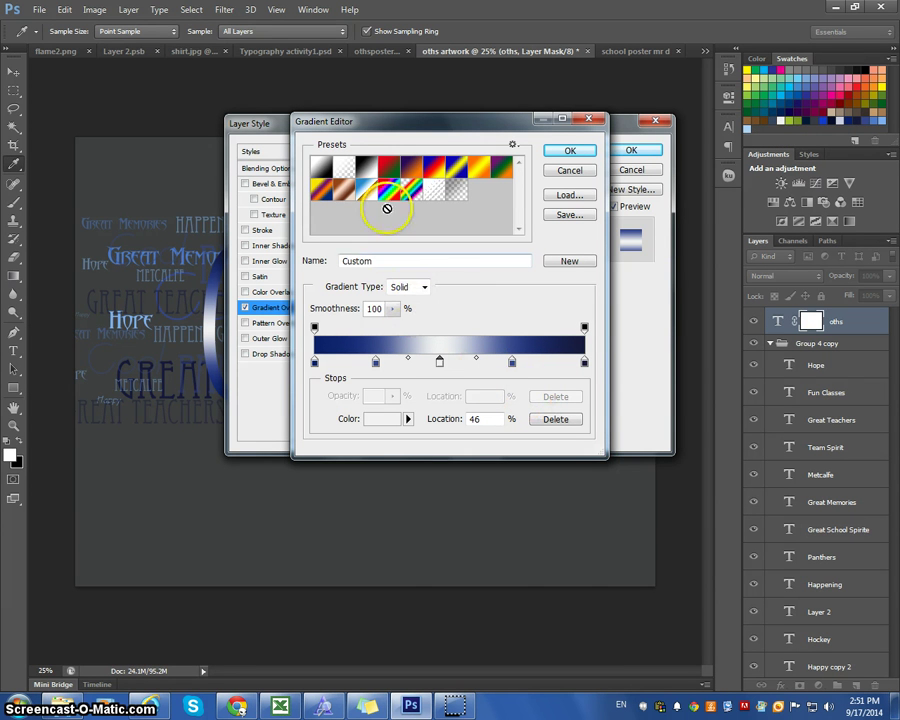
click(565, 152)
click(630, 151)
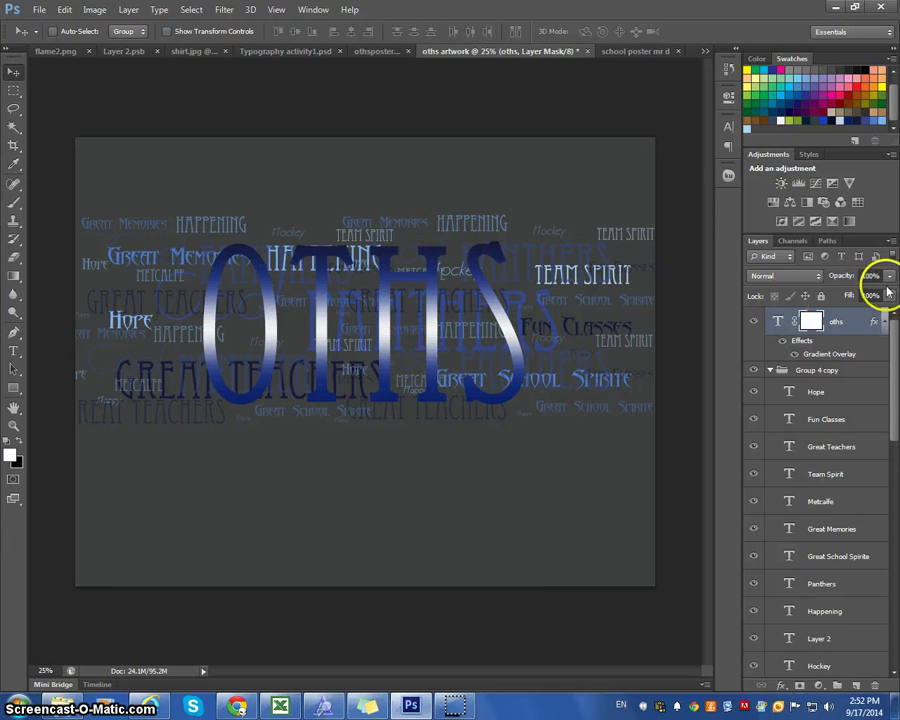
Lower the OTHS layer opacity to 67% and add a Stroke layer style
drag(878, 295, 856, 297)
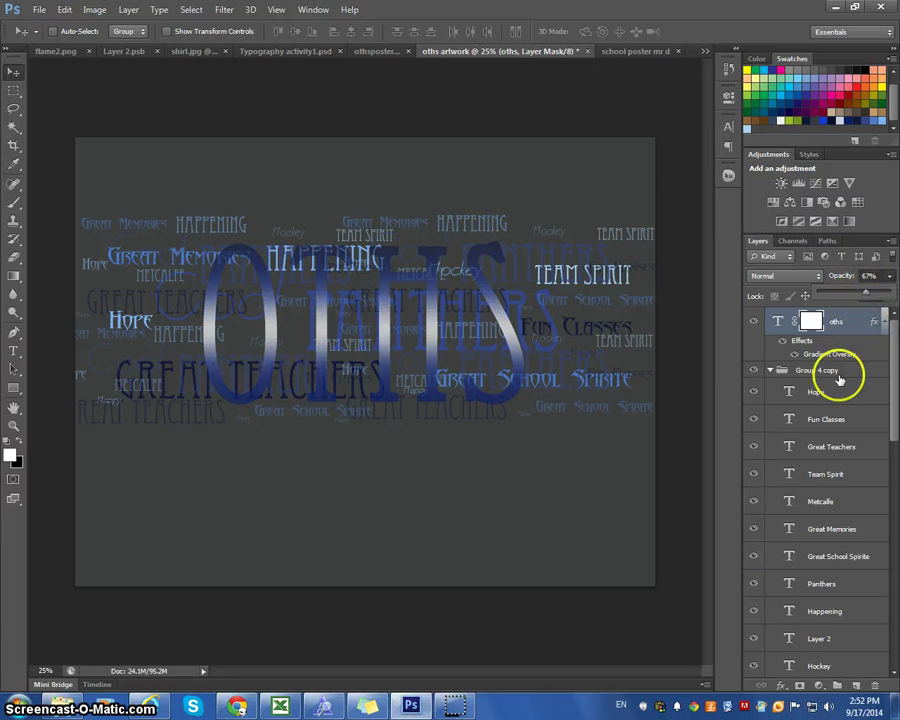
click(782, 686)
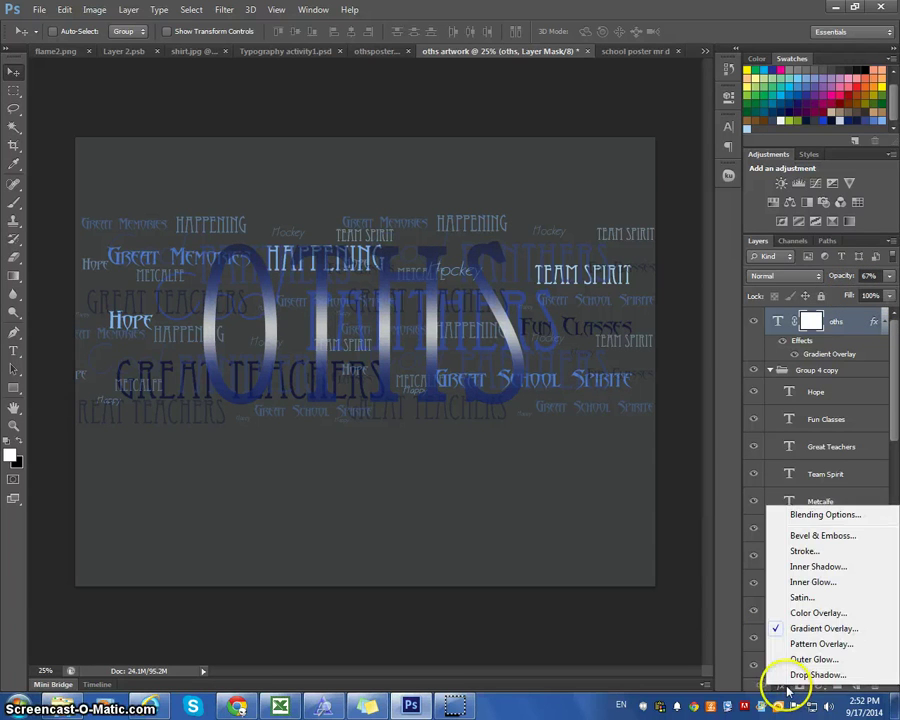
click(831, 555)
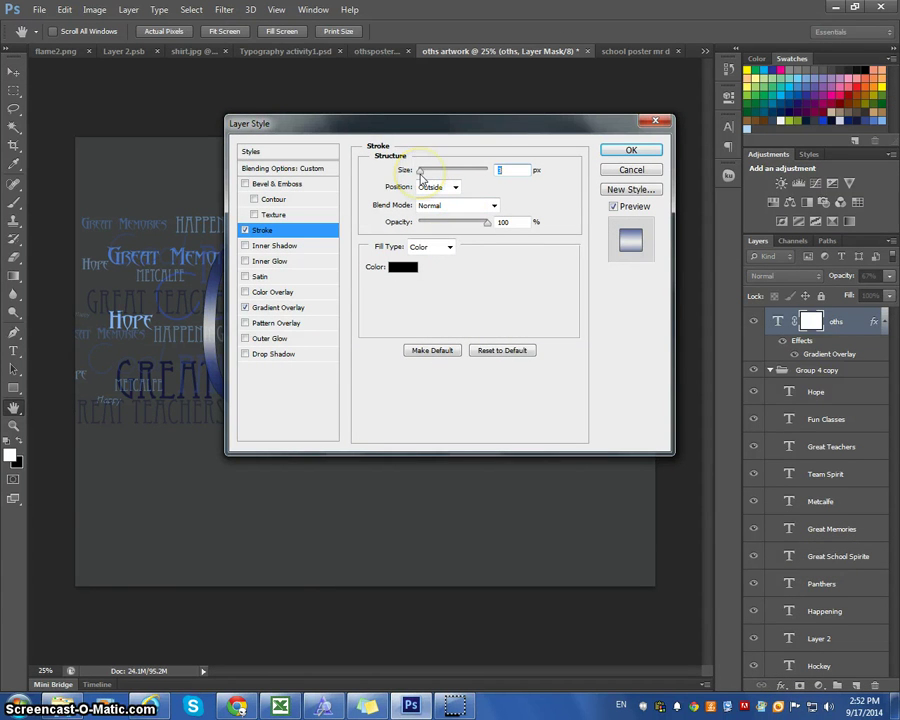
Increase the stroke size, keep its colour black, and apply it to the letters
drag(422, 178, 430, 180)
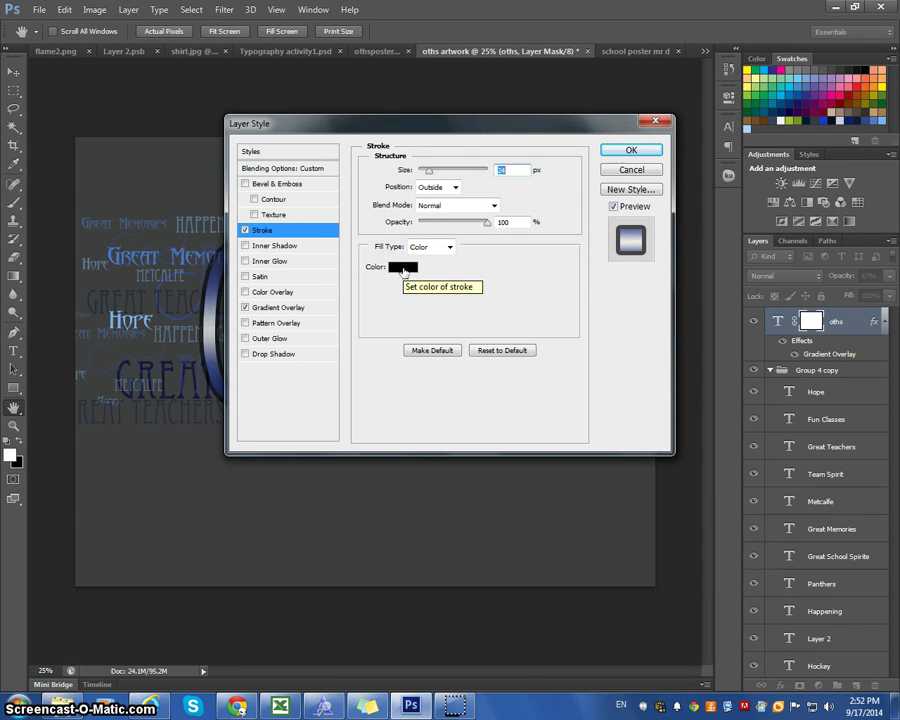
click(403, 268)
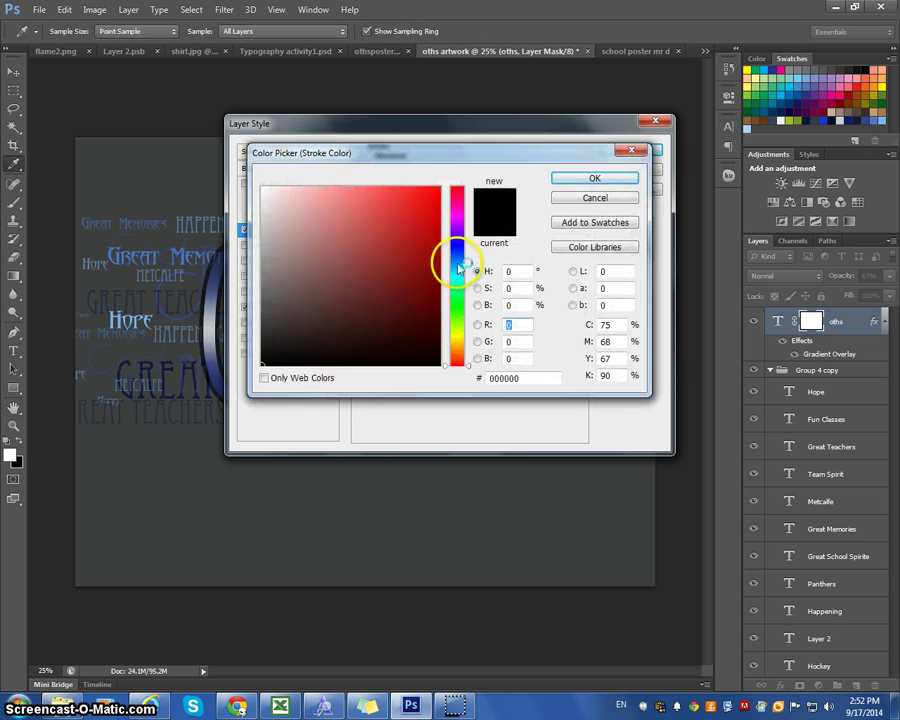
click(595, 198)
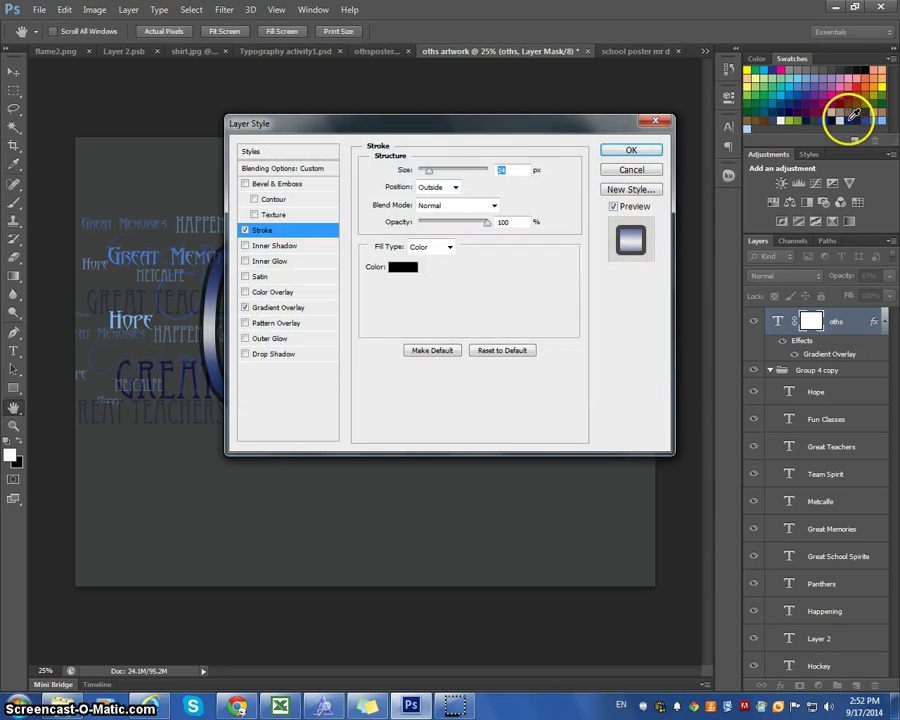
click(401, 268)
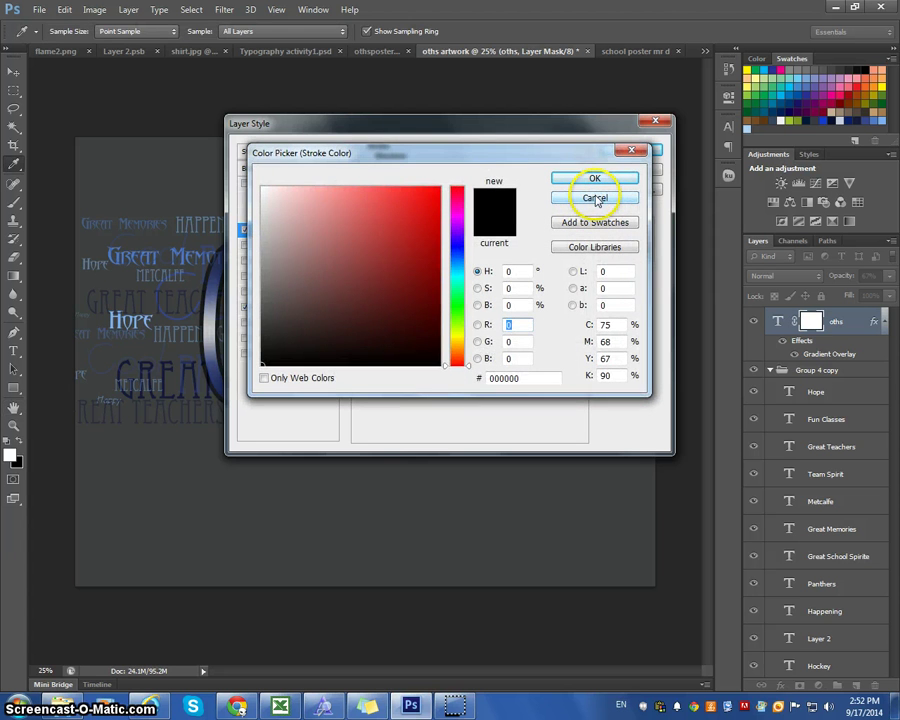
click(595, 198)
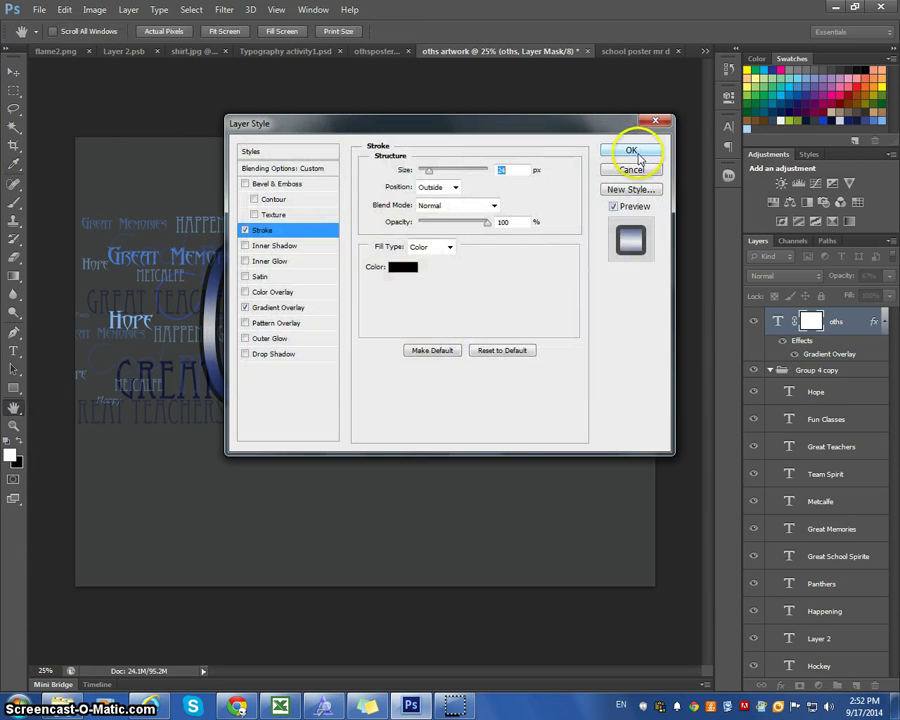
click(638, 157)
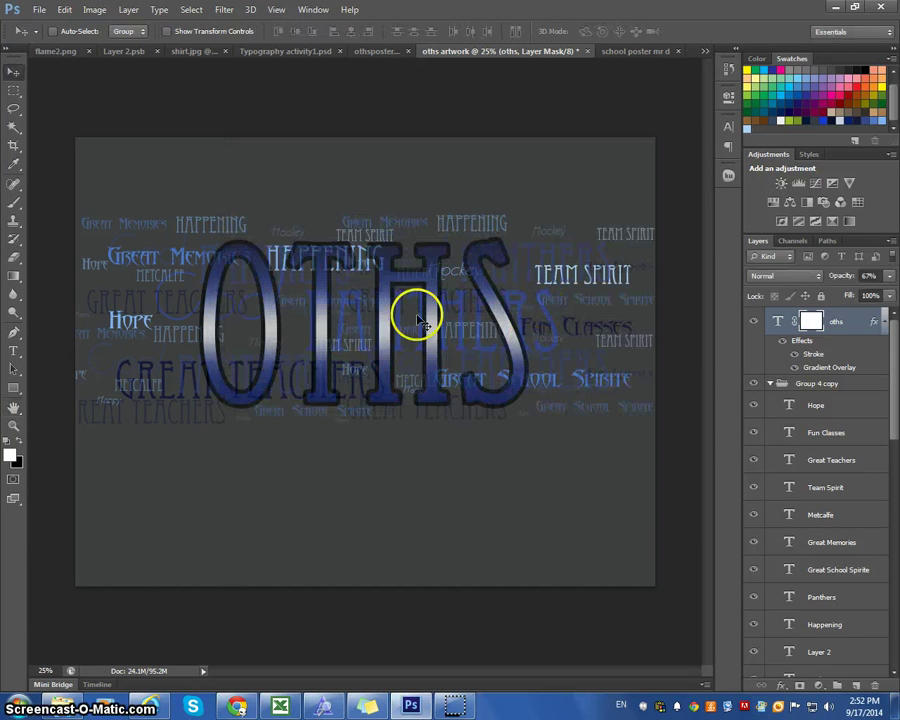